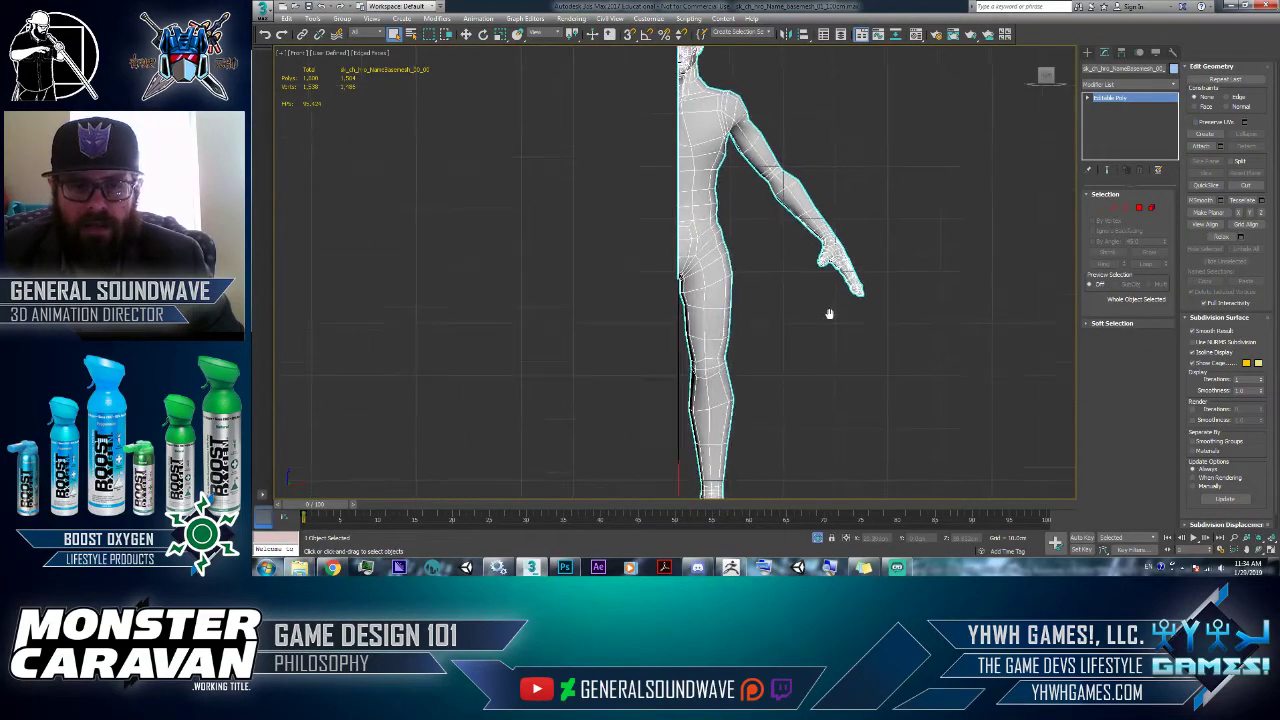
- Activate the Move tool for the selected half-body mesh
scroll(834, 334, "down", 4)
scroll(834, 334, "up", 2)
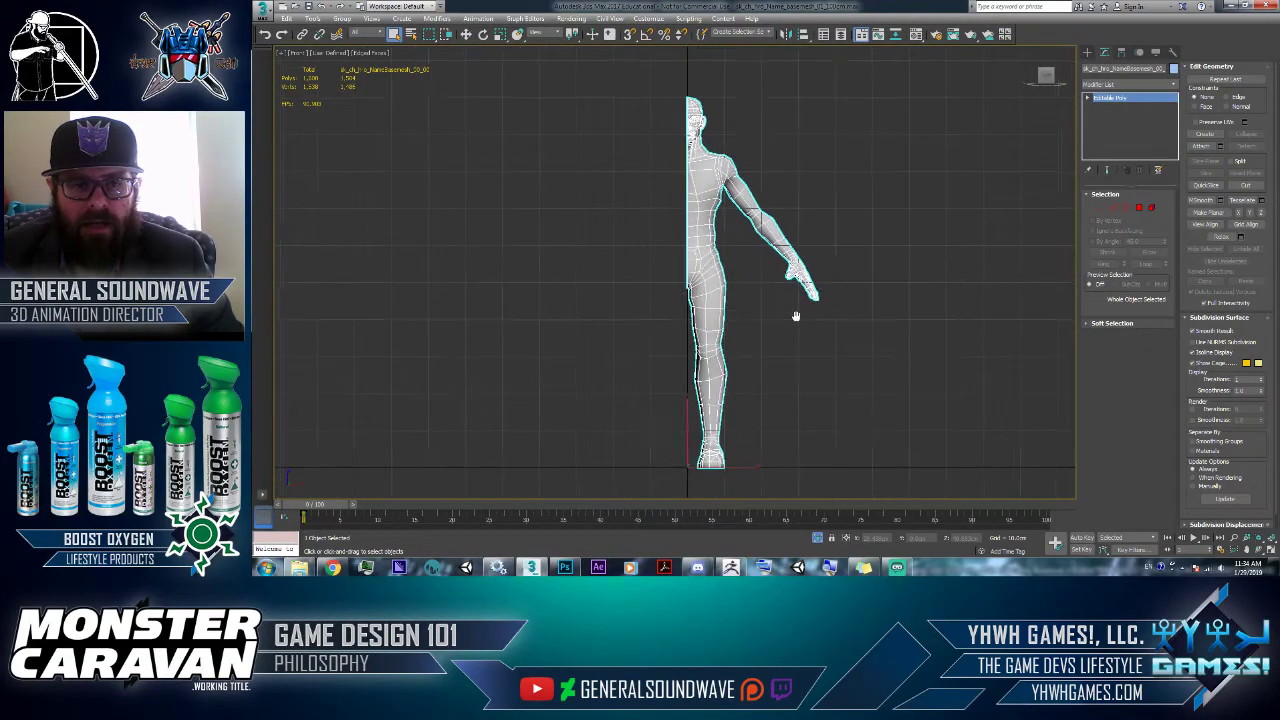
right_click(856, 248)
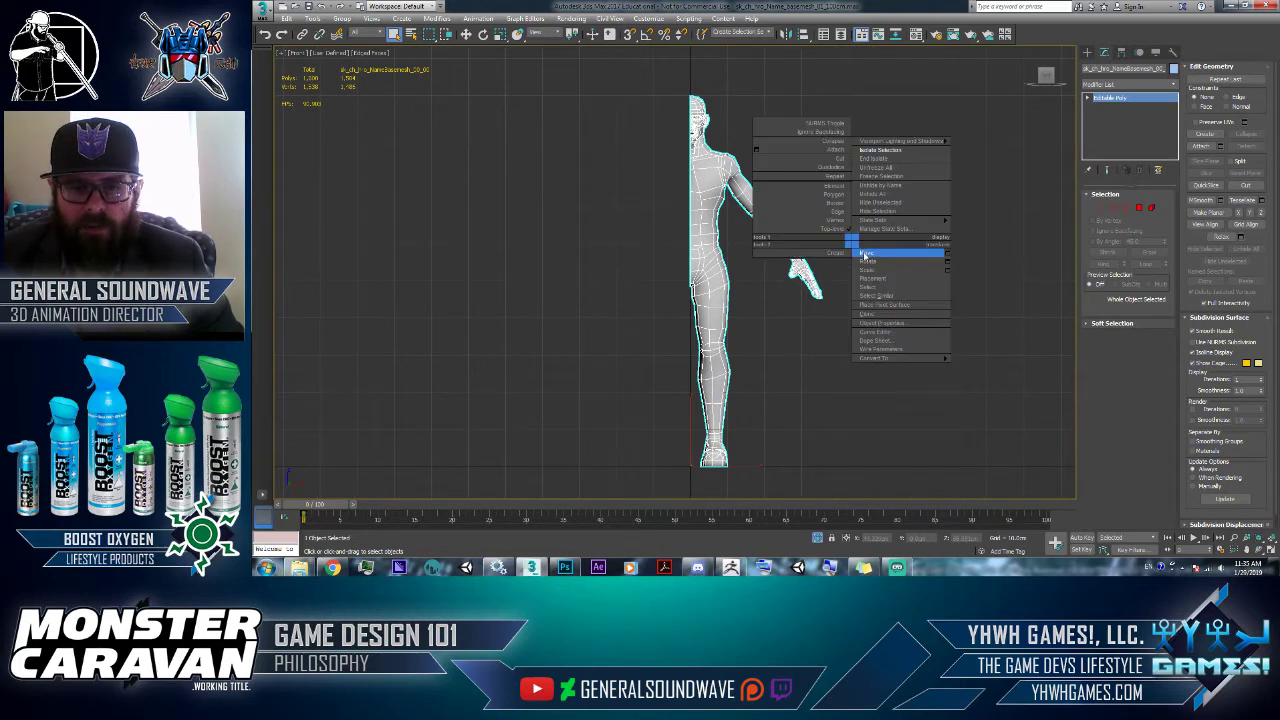
left_click(865, 257)
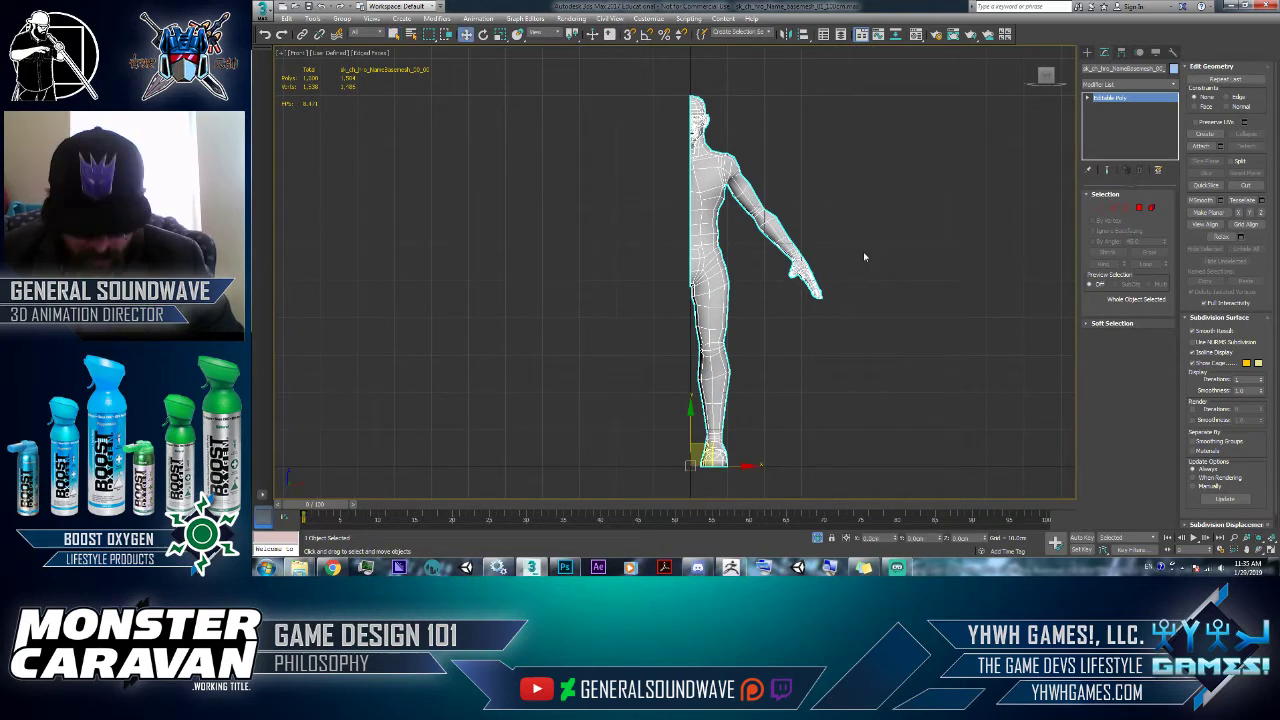
- Create a sphere beside the half-body character in the front view and convert it to an Editable Poly
left_click(1087, 52)
middle_click_drag(818, 122, 795, 151, "alt")
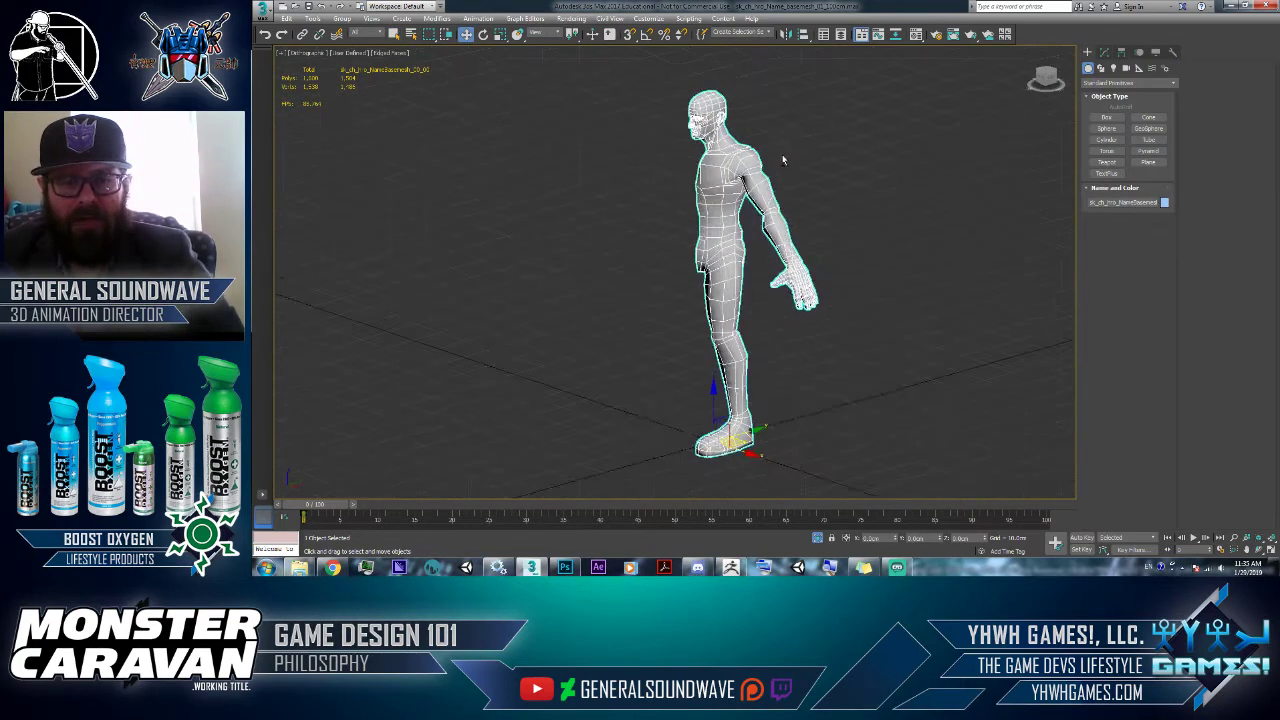
key("f")
left_click(1106, 128)
left_click_drag(887, 178, 927, 113)
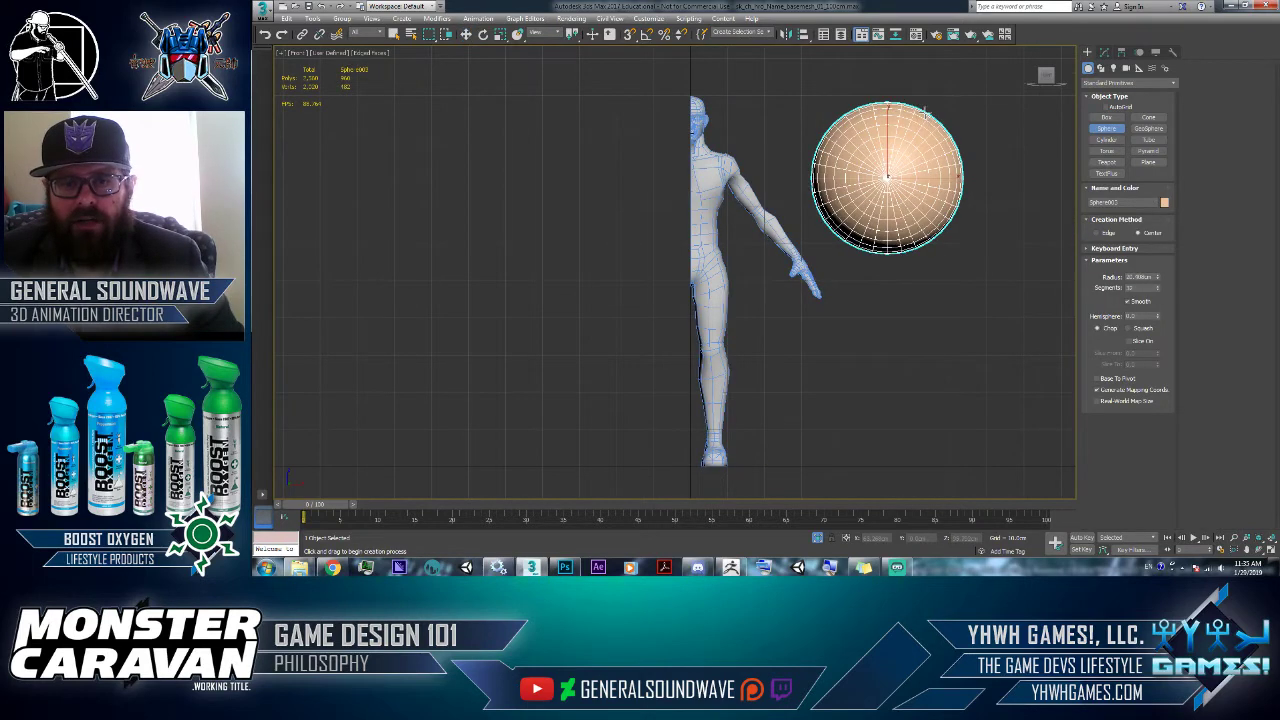
right_click(927, 114)
right_click(975, 104)
mouse_move(1058, 225)
left_click(1105, 231)
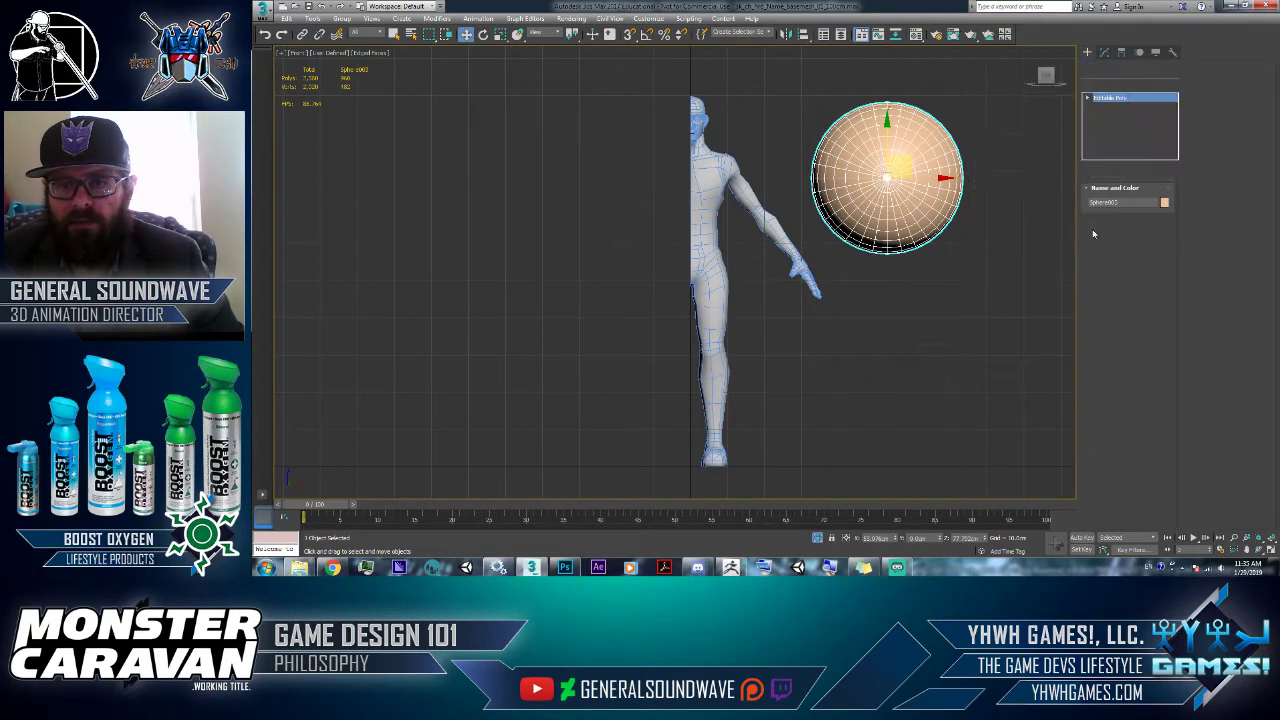
- Select the vertices on the sphere's half nearest the character, excluding the centre column, and delete them
left_click_drag(772, 85, 887, 324)
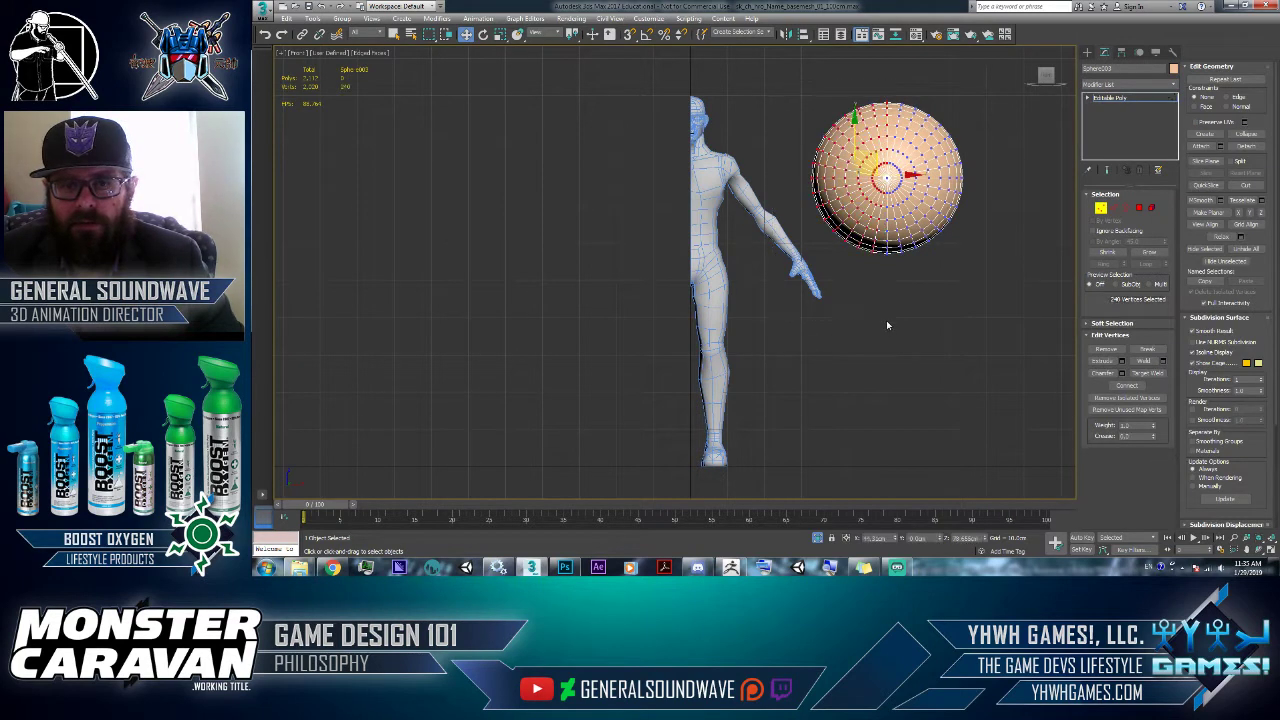
scroll(890, 180, "up", 8)
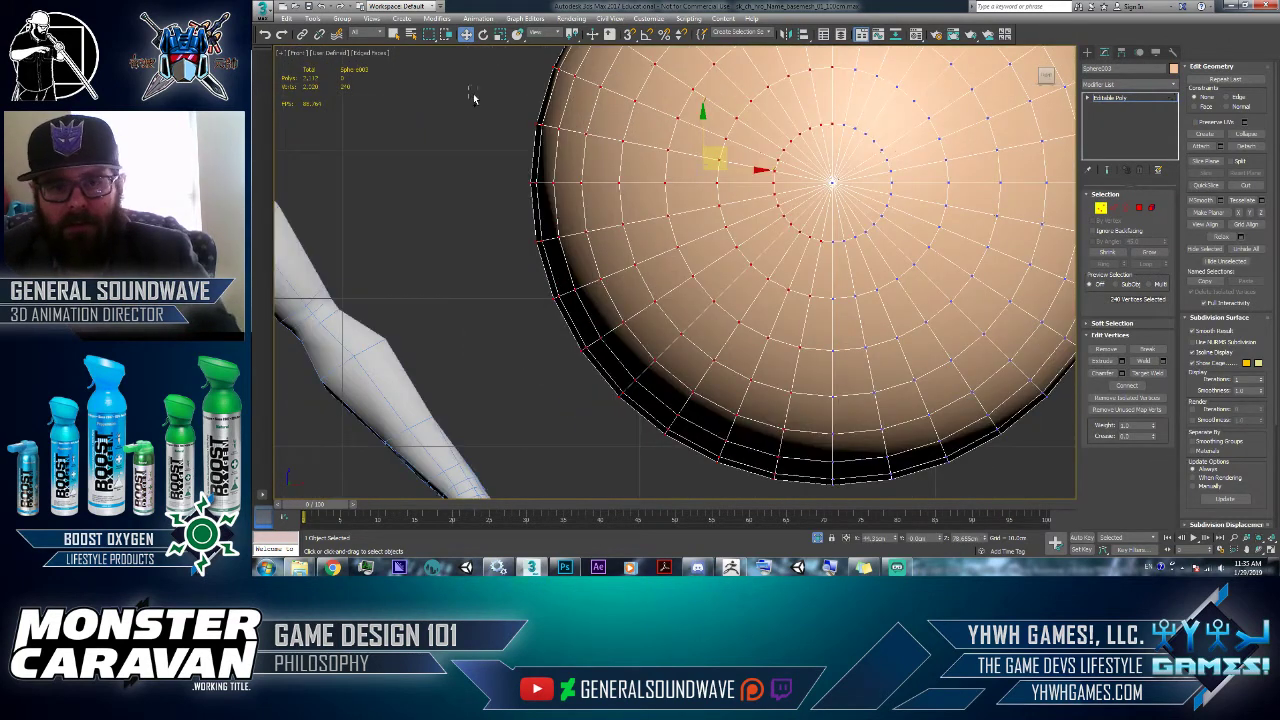
left_click_drag(470, 88, 833, 324)
middle_click_drag(845, 228, 831, 384)
left_click_drag(866, 315, 812, 50, "alt")
middle_click_drag(857, 202, 842, 318)
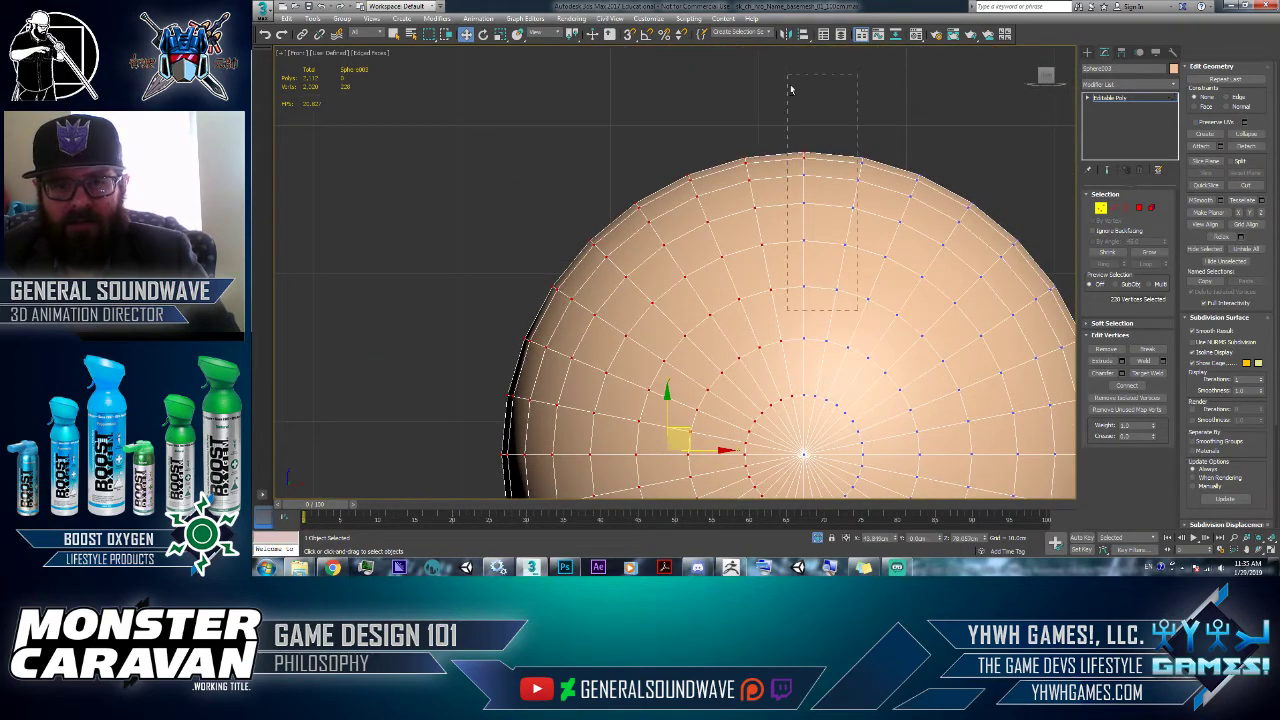
key("Delete")
scroll(806, 329, "down", 5)
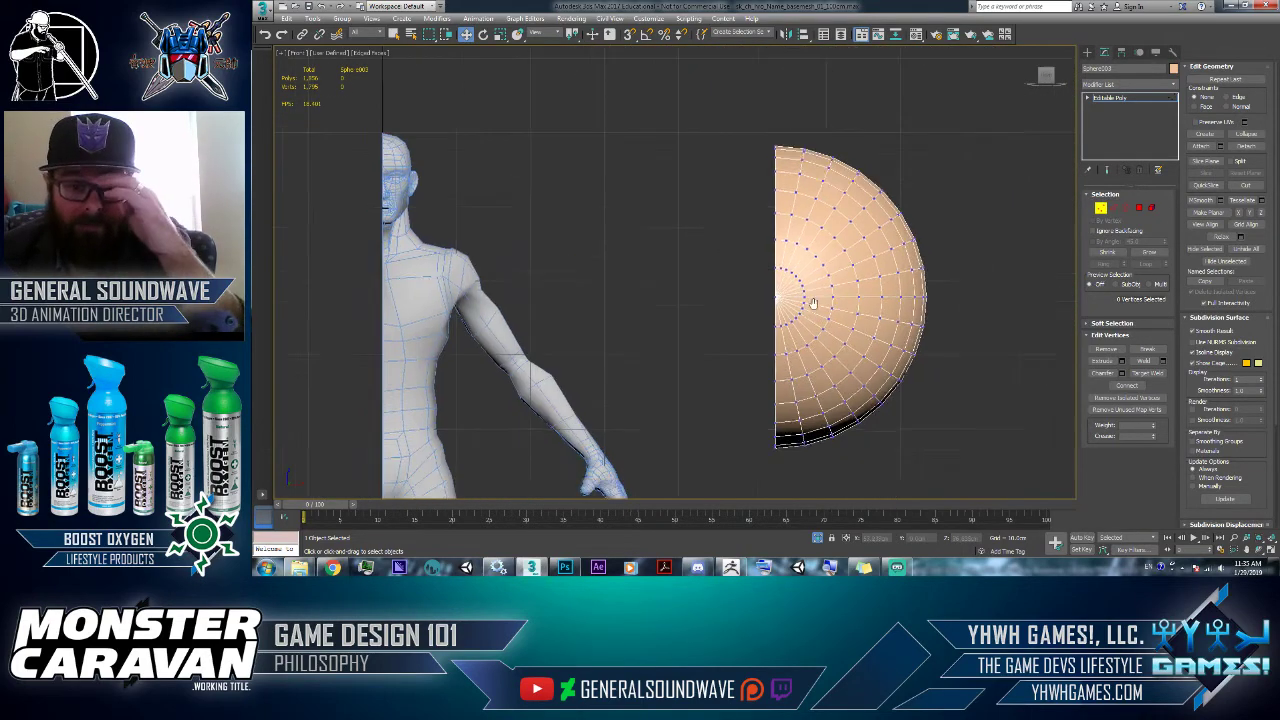
- Leave vertex editing and delete the remaining half sphere from the scene
left_click(1101, 207)
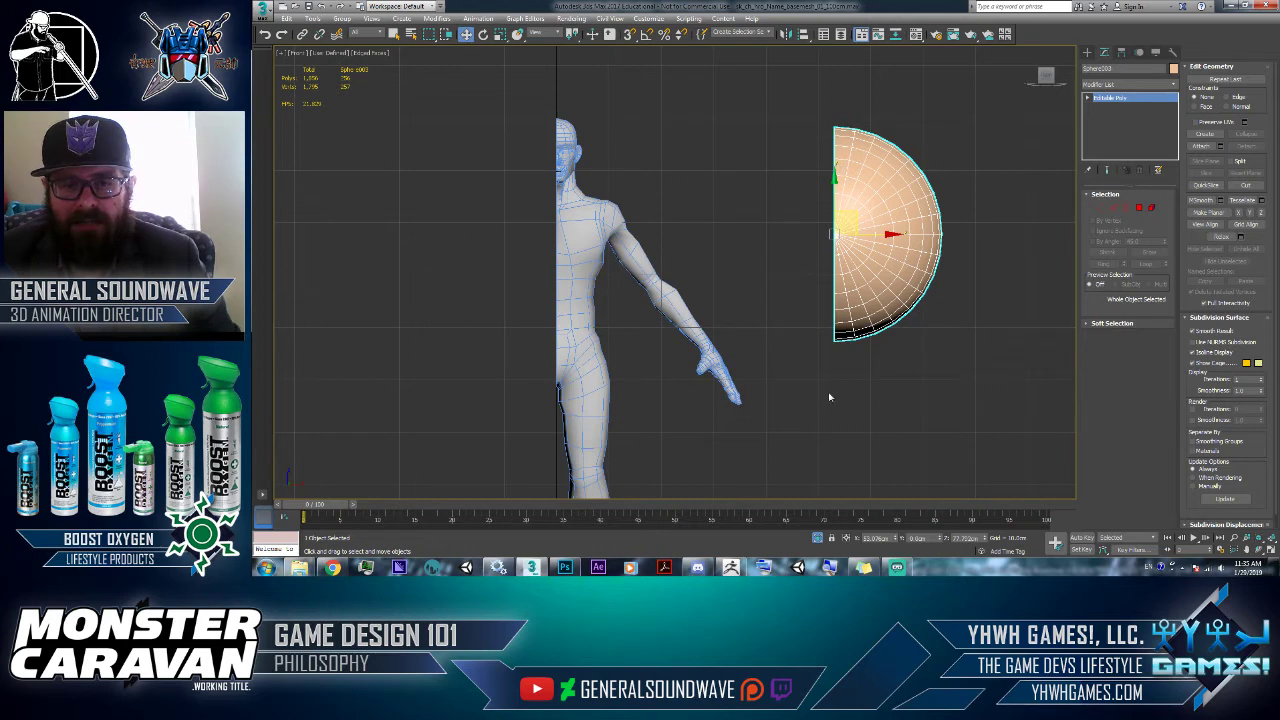
scroll(744, 350, "down", 3)
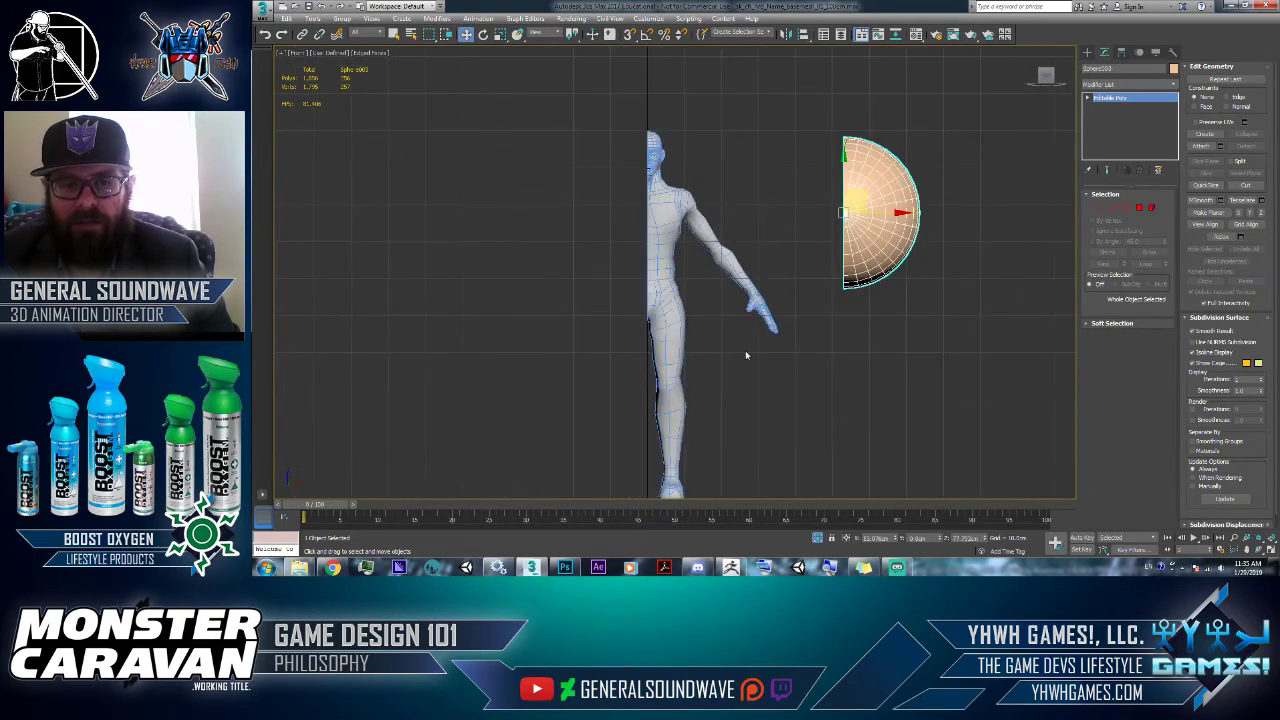
key("Delete")
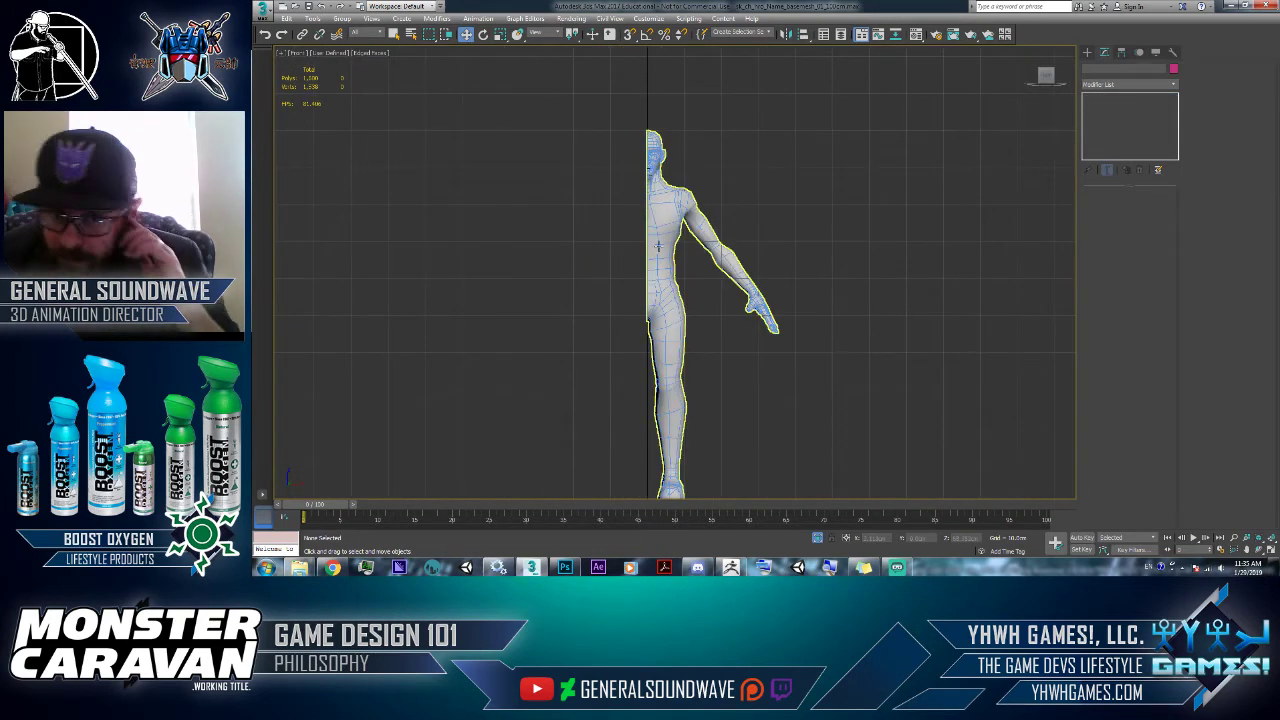
- Select the half-body mesh and centre its pivot on the object, adjusting only the pivot
left_click(658, 245)
left_click(1122, 52)
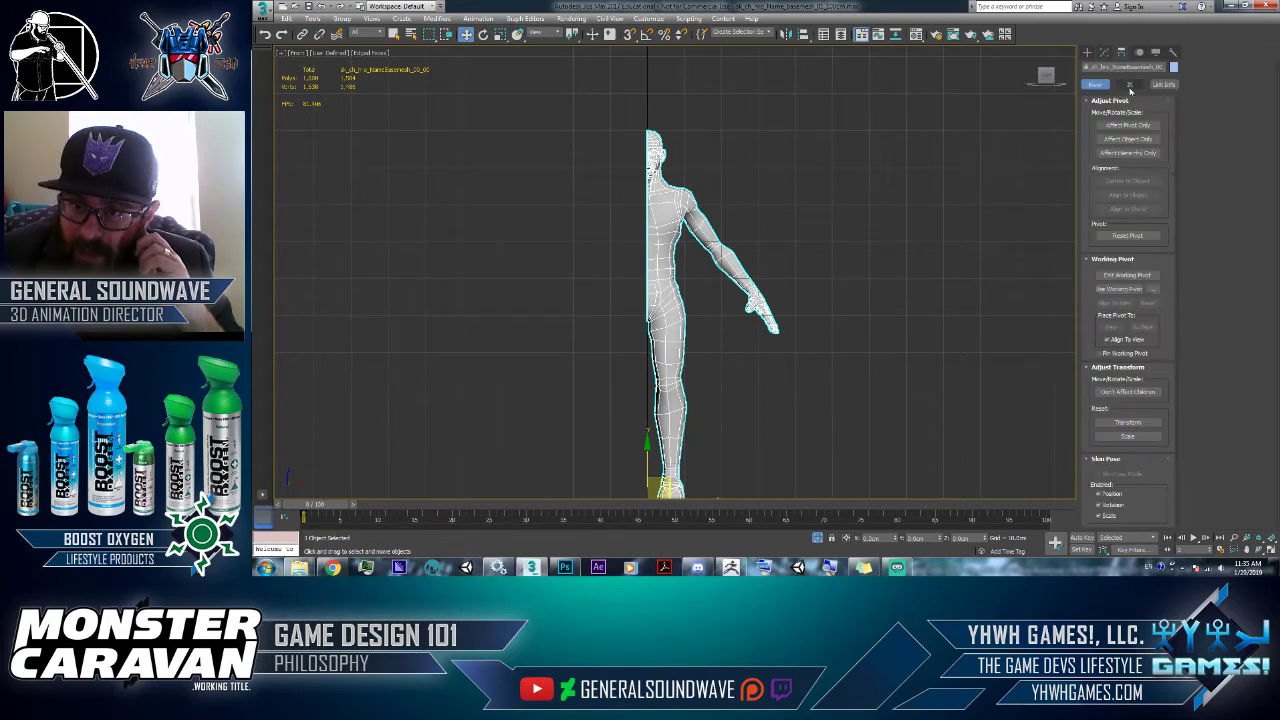
left_click(1128, 125)
left_click(1128, 181)
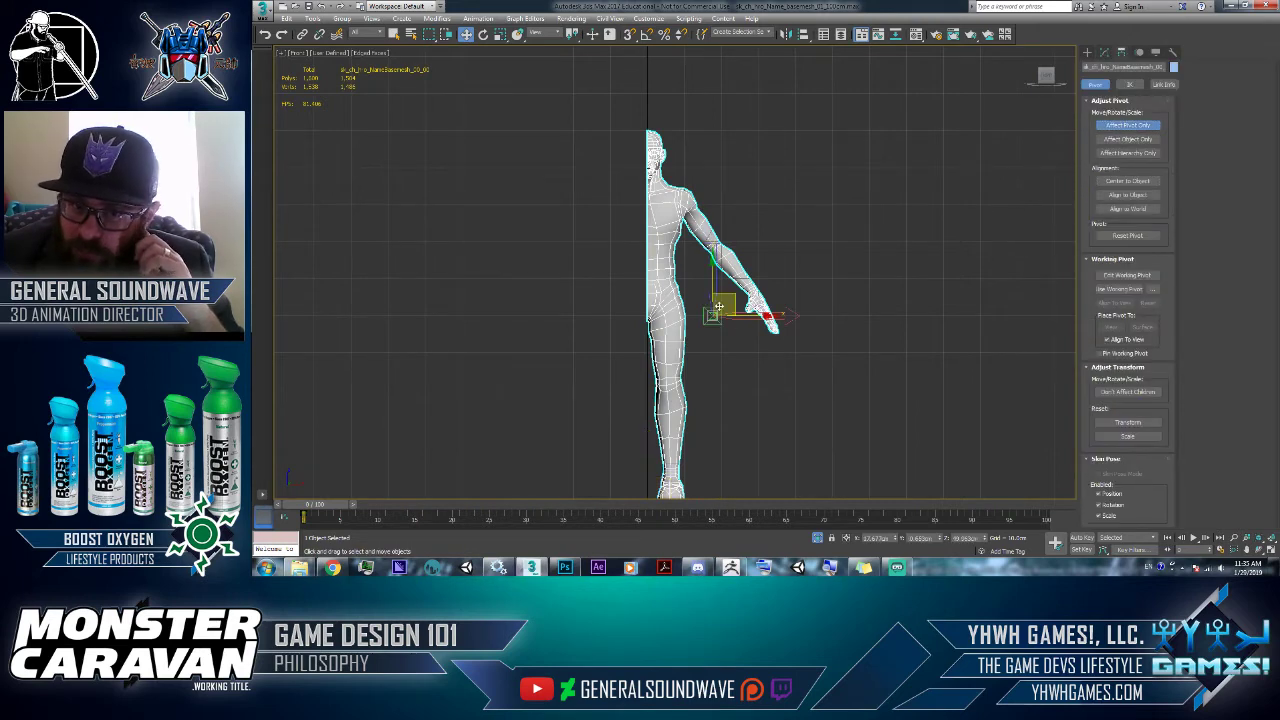
middle_click_drag(781, 379, 829, 301)
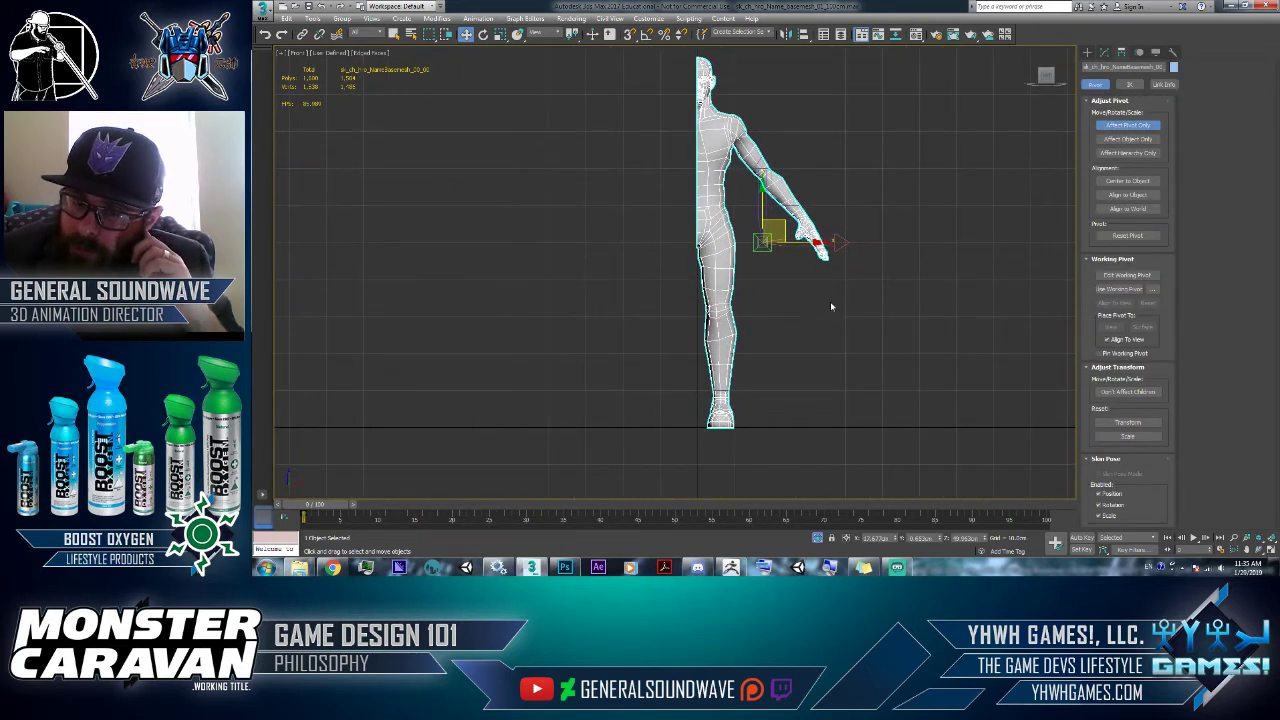
middle_click_drag(727, 257, 740, 244)
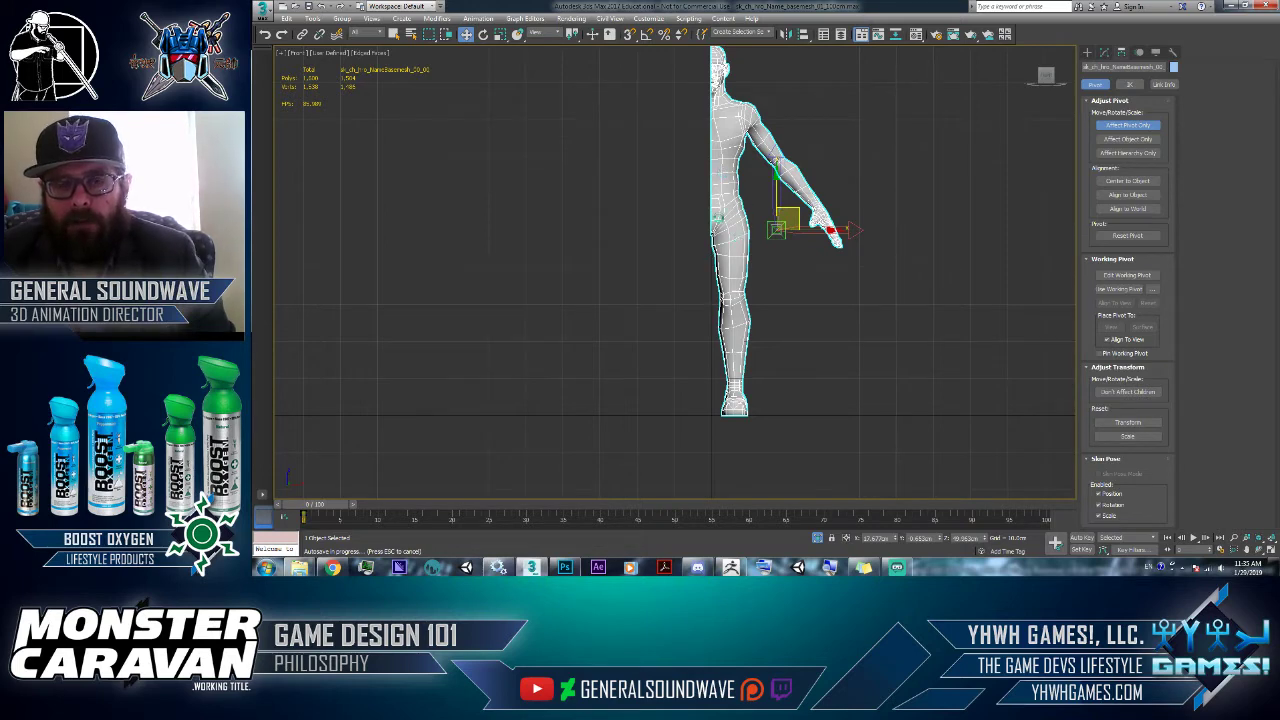
middle_click_drag(705, 186, 712, 254)
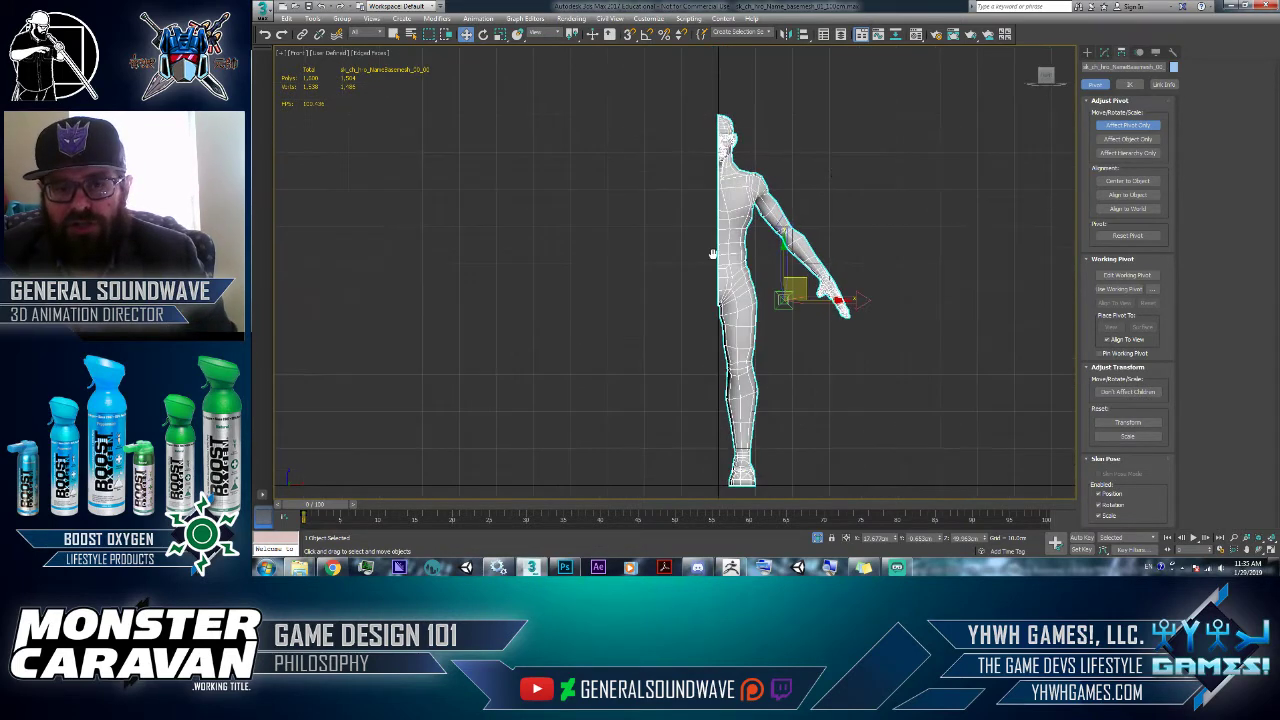
left_click(1087, 52)
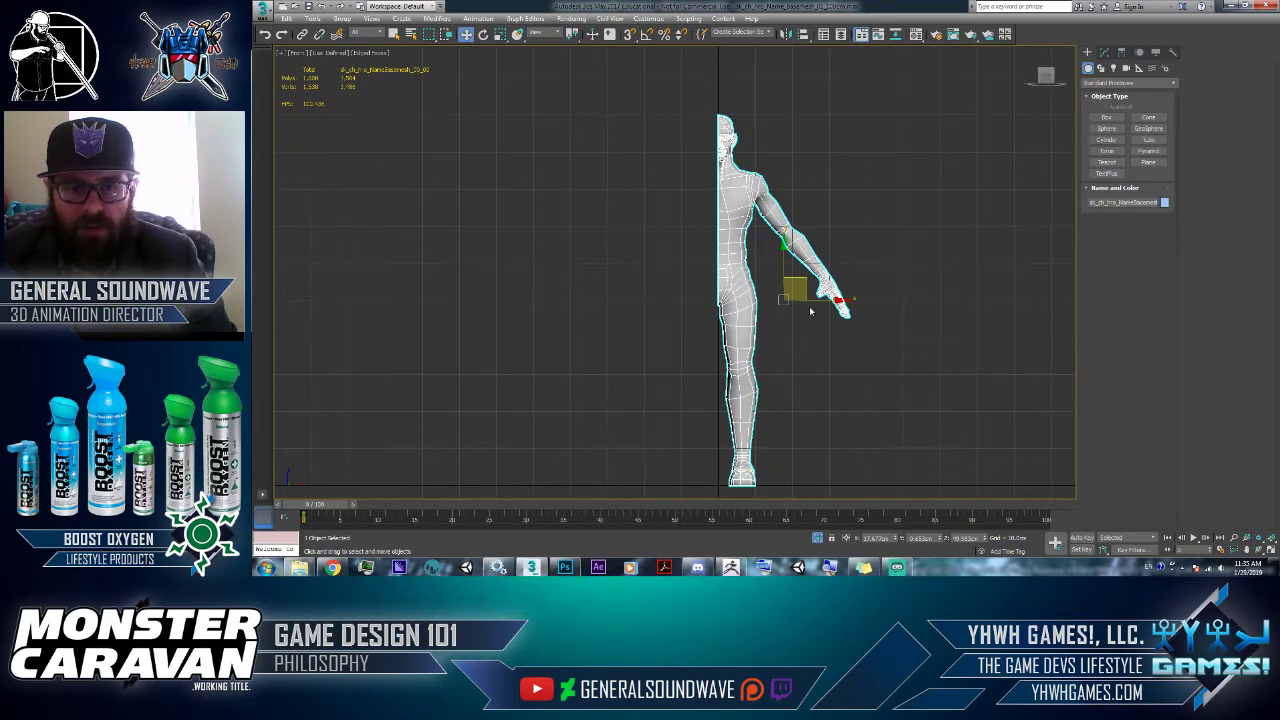
- Move the half-body mesh along X so its open centre edge lines up with the world centre line
left_click_drag(810, 311, 986, 345)
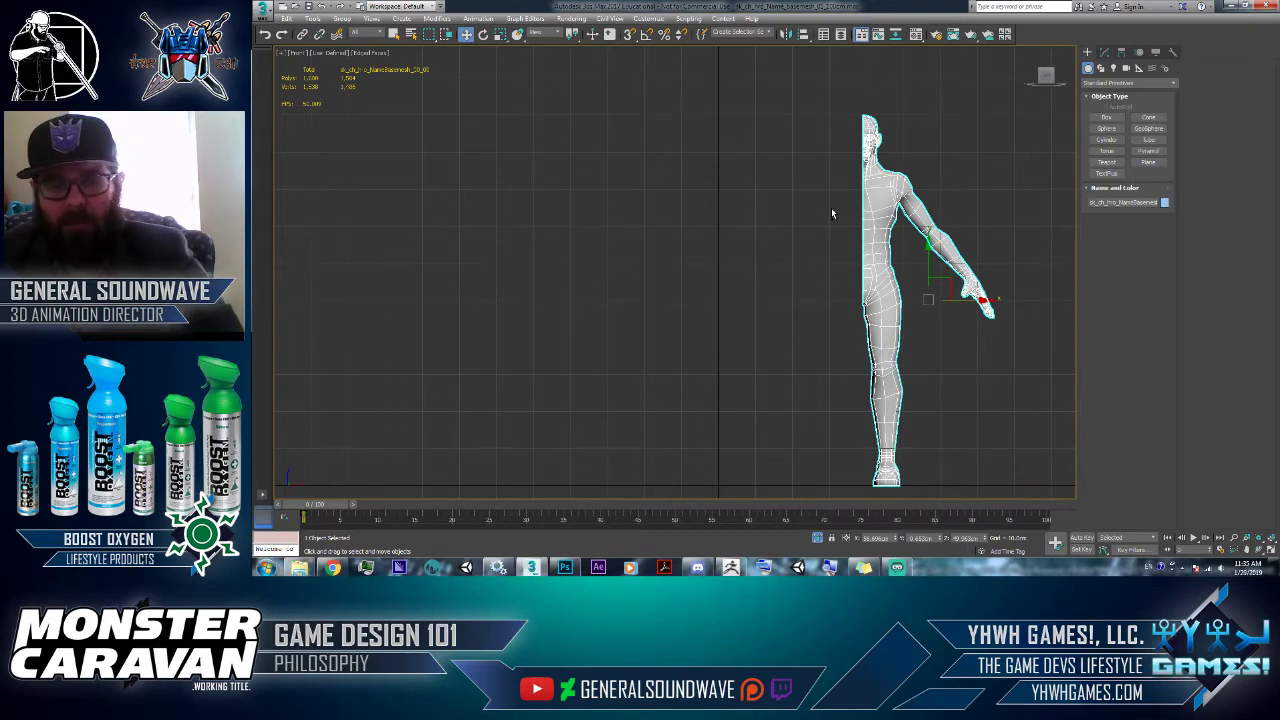
key("ctrl+z")
scroll(729, 209, "up", 15)
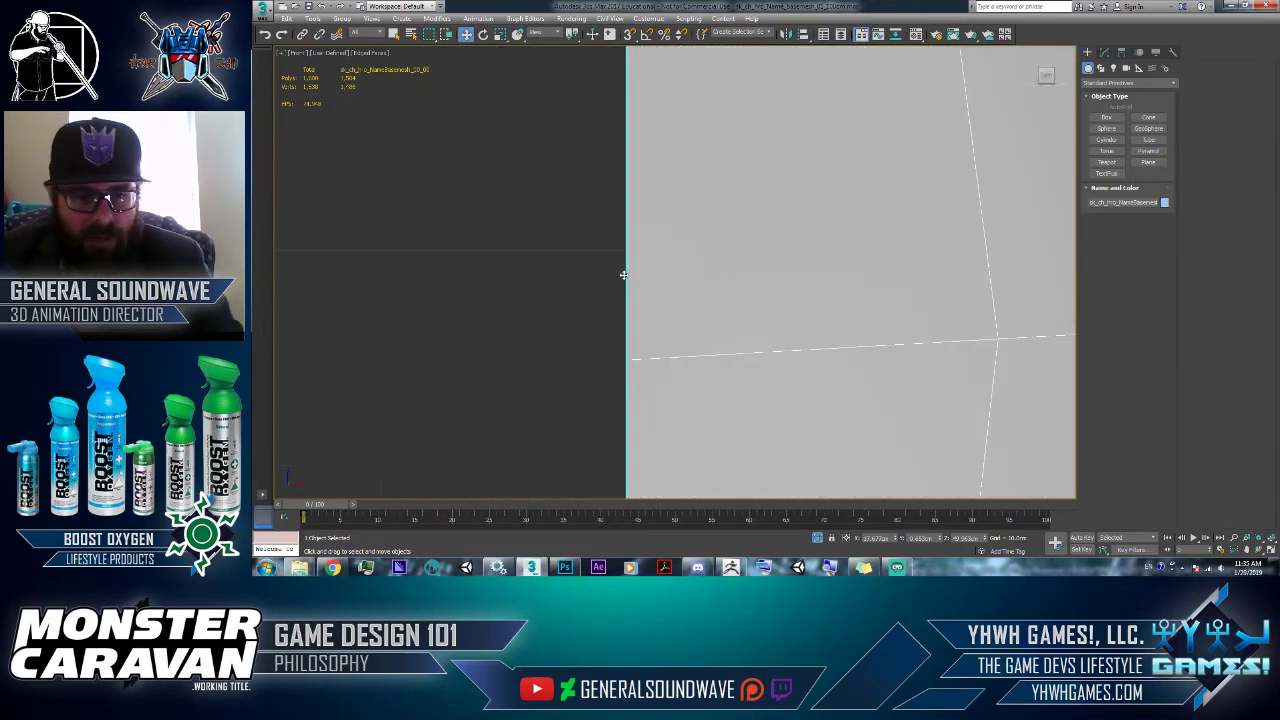
middle_click_drag(674, 333, 930, 440)
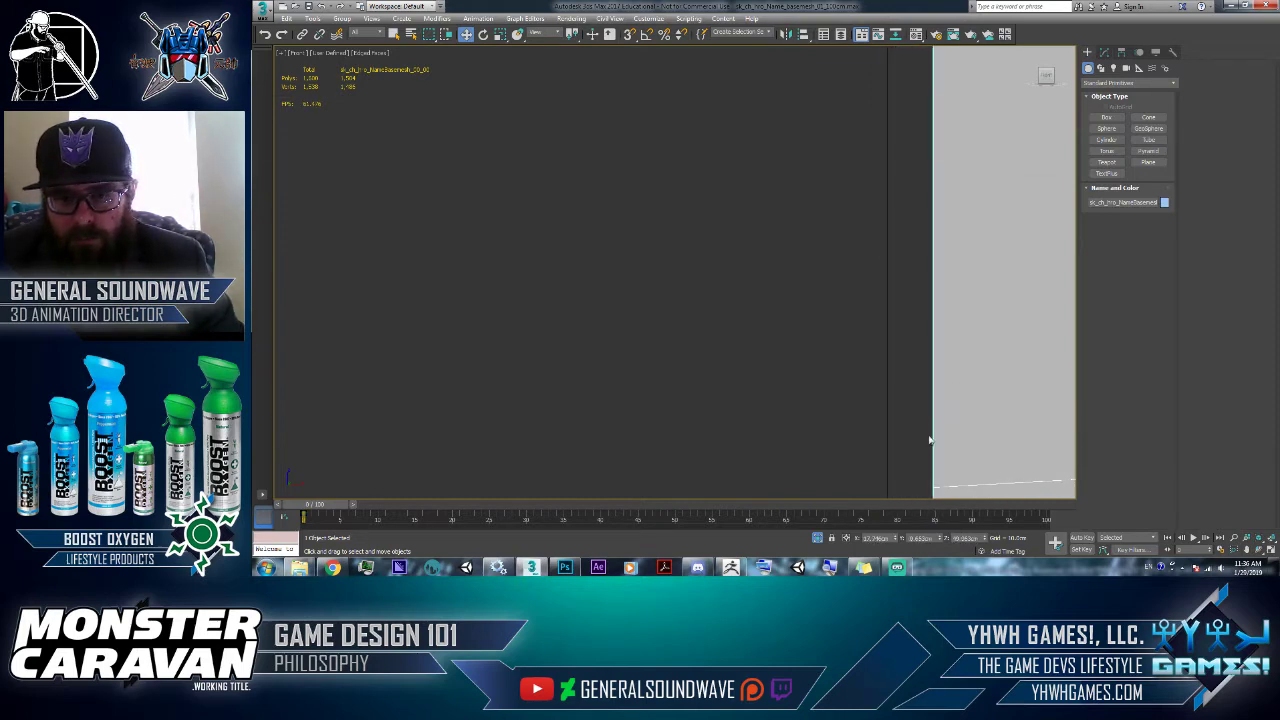
middle_click_drag(940, 202, 911, 202)
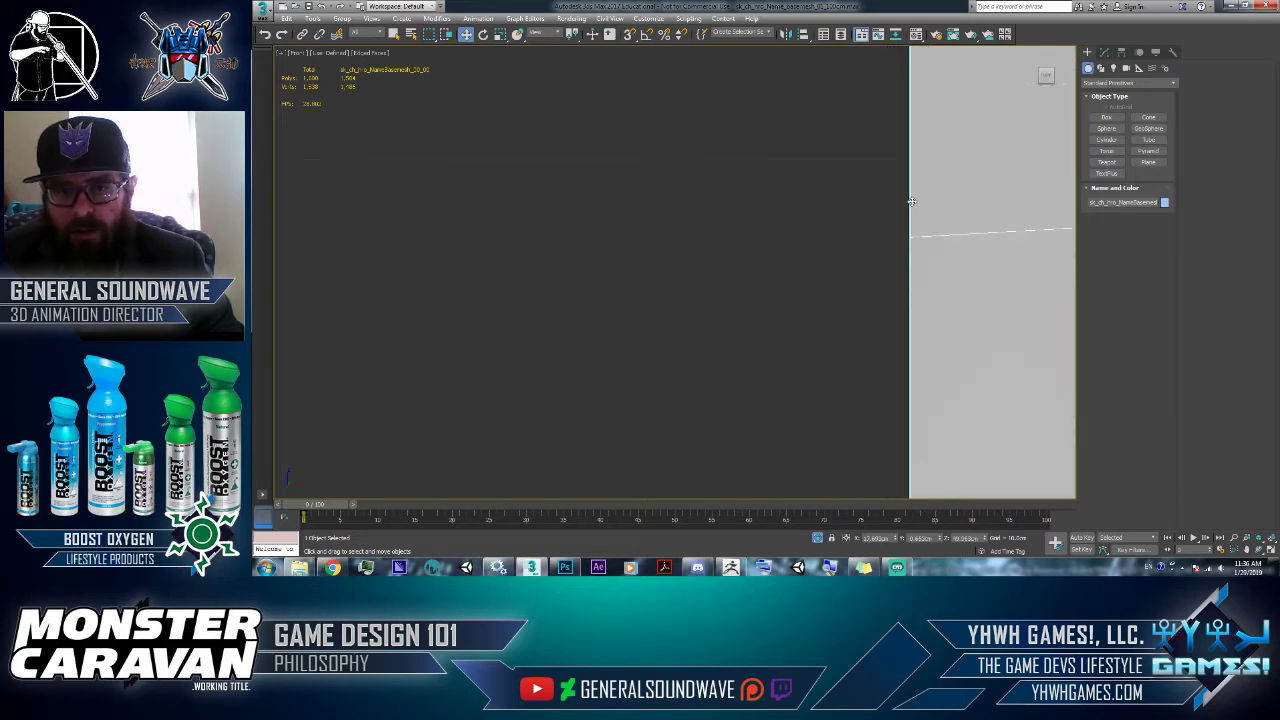
scroll(911, 202, "down", 5)
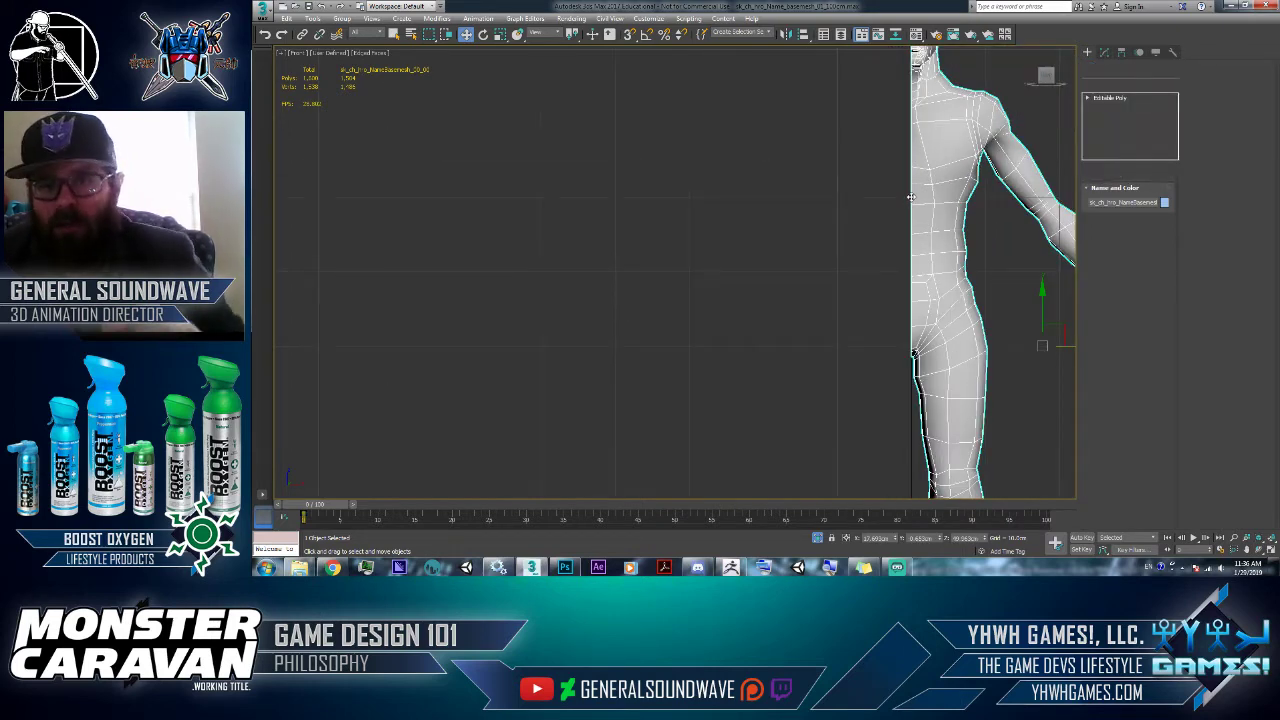
- Switch the half-body mesh to vertex editing and select the centre-seam vertices along the head and torso
key("1")
middle_click_drag(911, 197, 855, 371)
scroll(860, 187, "up", 4)
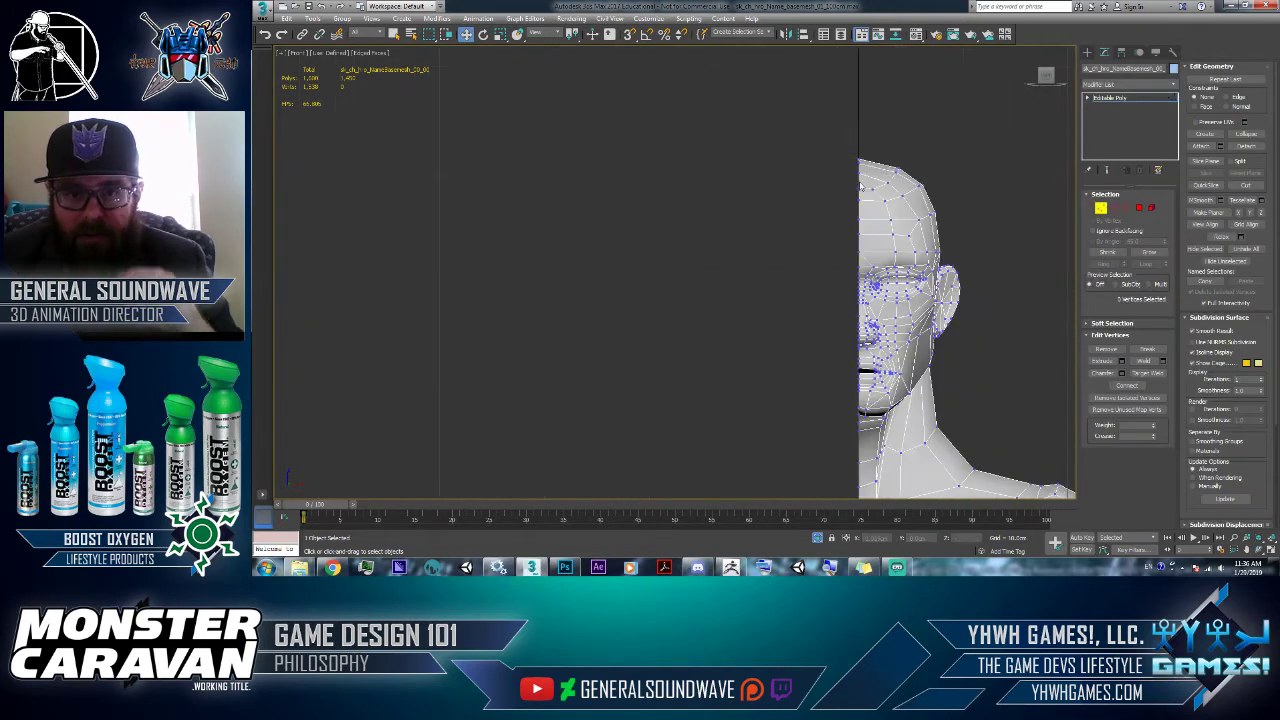
left_click_drag(796, 130, 861, 449)
middle_click_drag(908, 460, 874, 226)
scroll(874, 226, "down", 4)
left_click_drag(824, 246, 866, 470)
- Add the remaining centre-seam vertices around the neck and torso to the selection
scroll(853, 200, "up", 5)
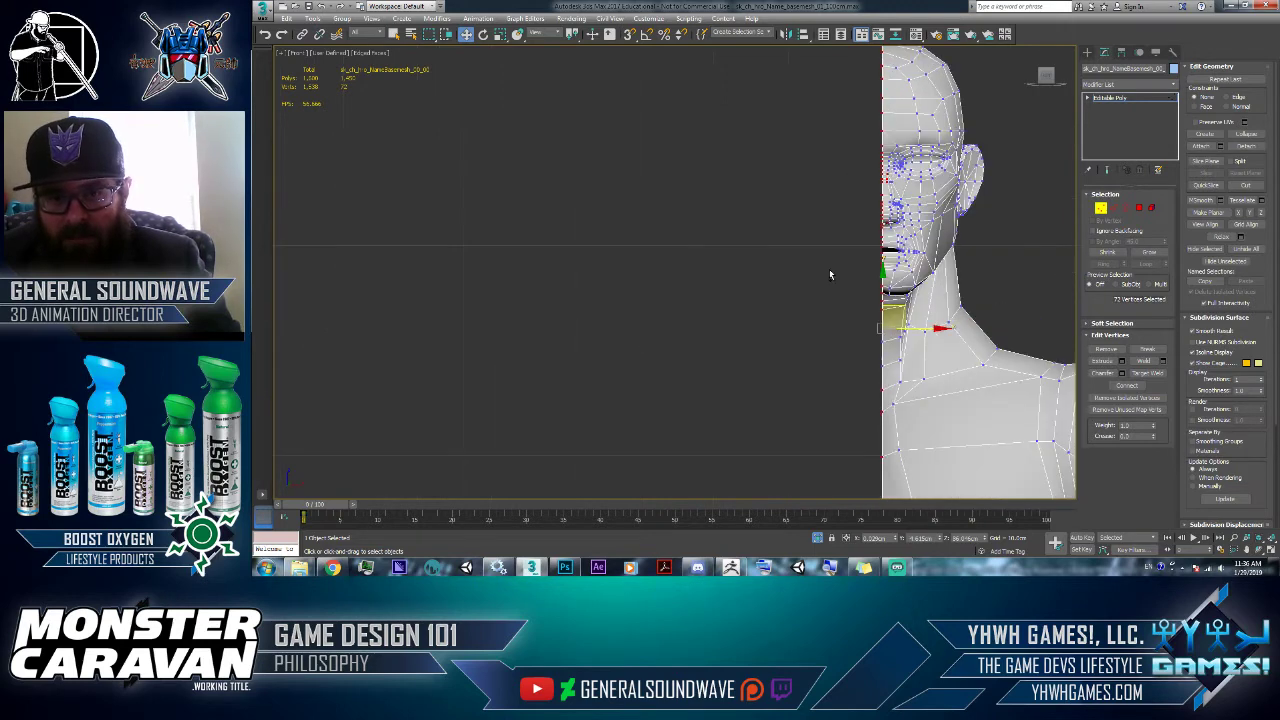
left_click_drag(829, 269, 871, 400)
left_click_drag(892, 355, 884, 302)
scroll(884, 302, "down", 4)
left_click_drag(825, 213, 870, 150)
scroll(859, 340, "up", 5)
scroll(870, 150, "down", 5)
middle_click_drag(869, 191, 880, 314)
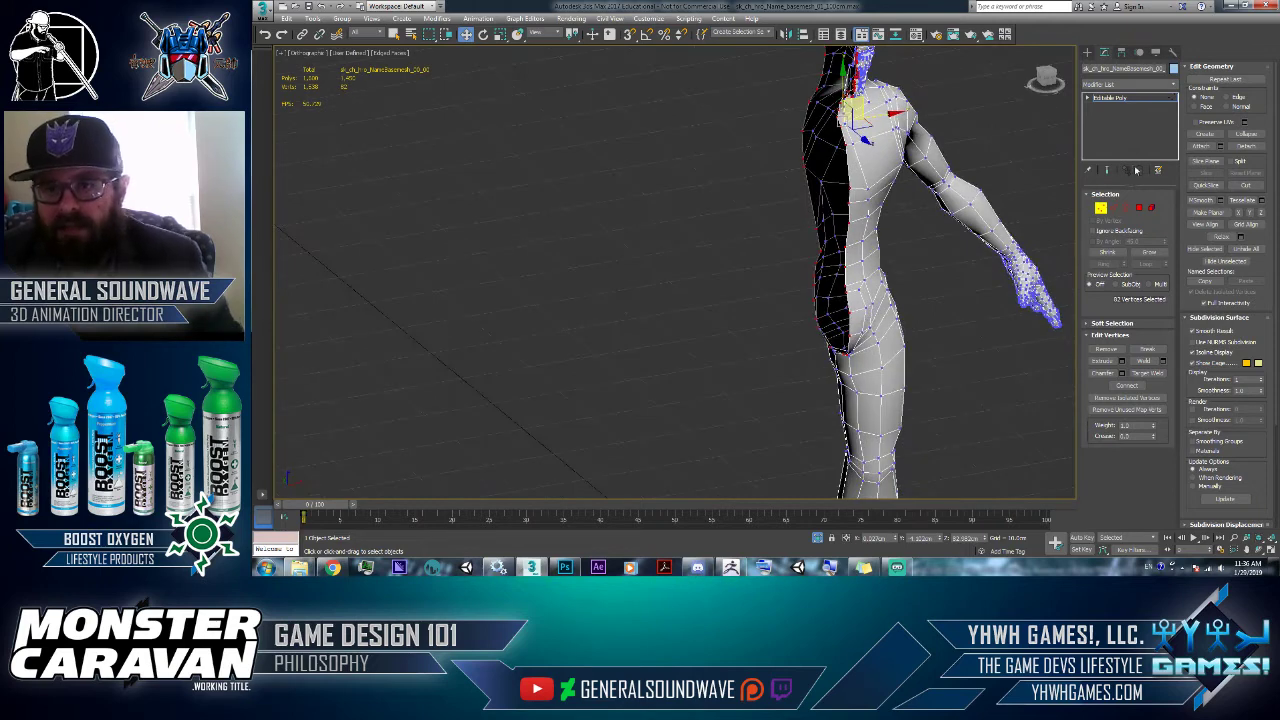
- Make the selected seam vertices planar in X and set their absolute world X position to 0 cm
left_click(1238, 213)
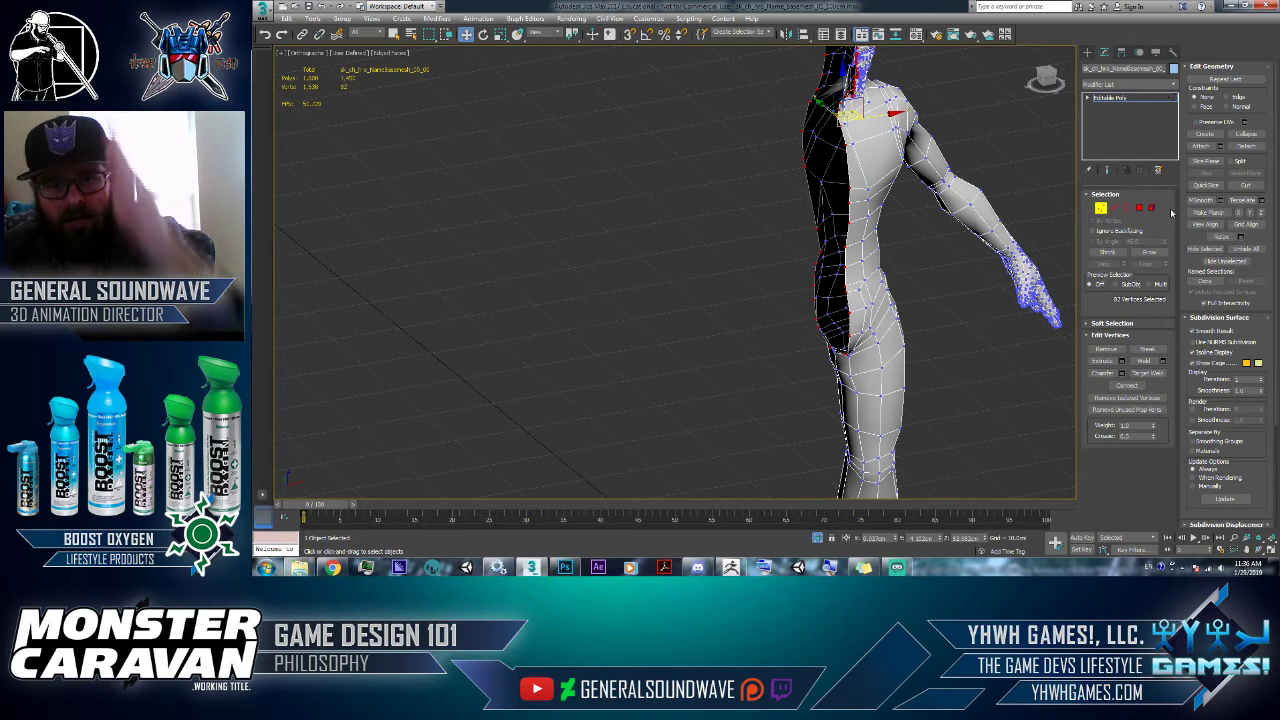
key("f")
middle_click_drag(741, 108, 732, 202)
right_click(466, 34)
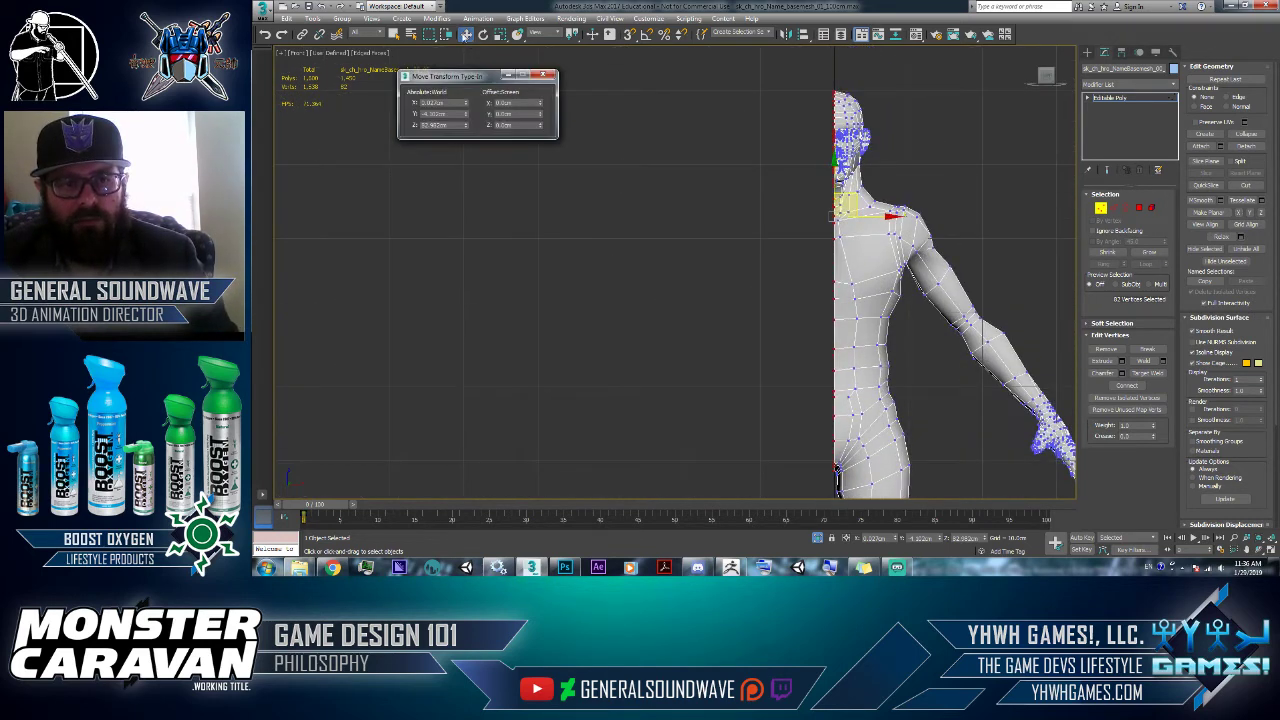
double_click(440, 103)
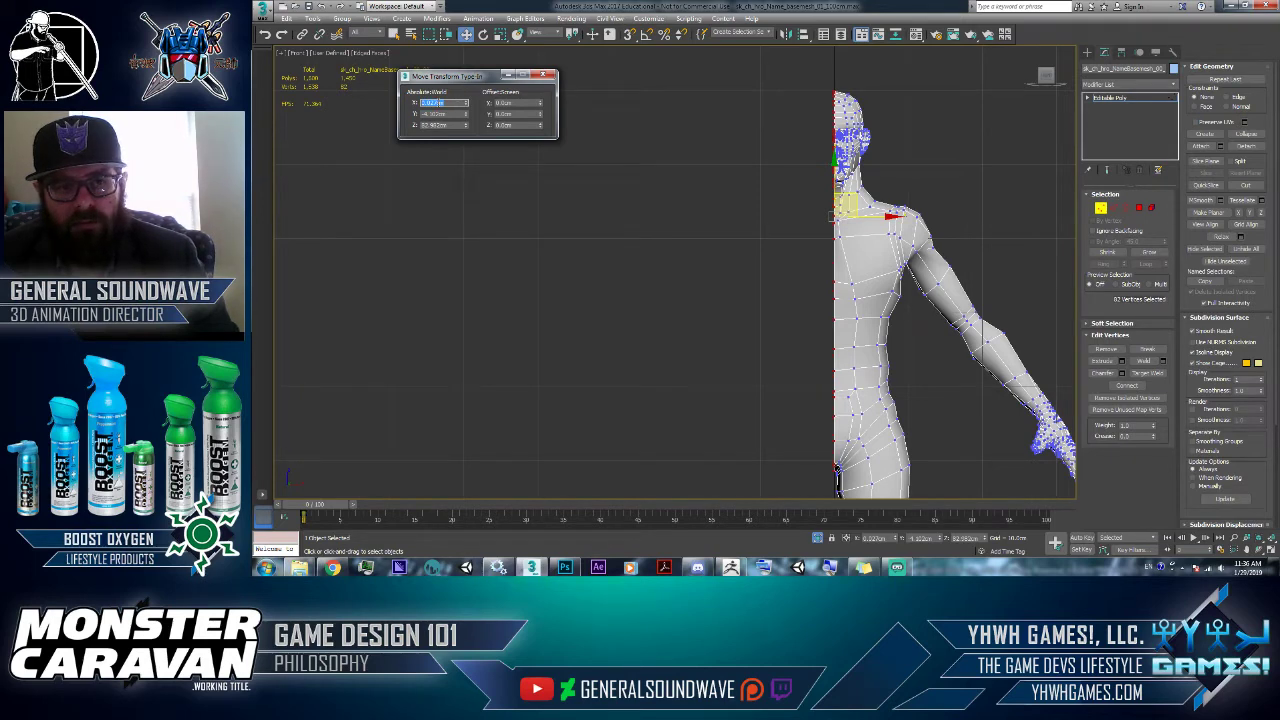
left_click_drag(440, 78, 476, 120)
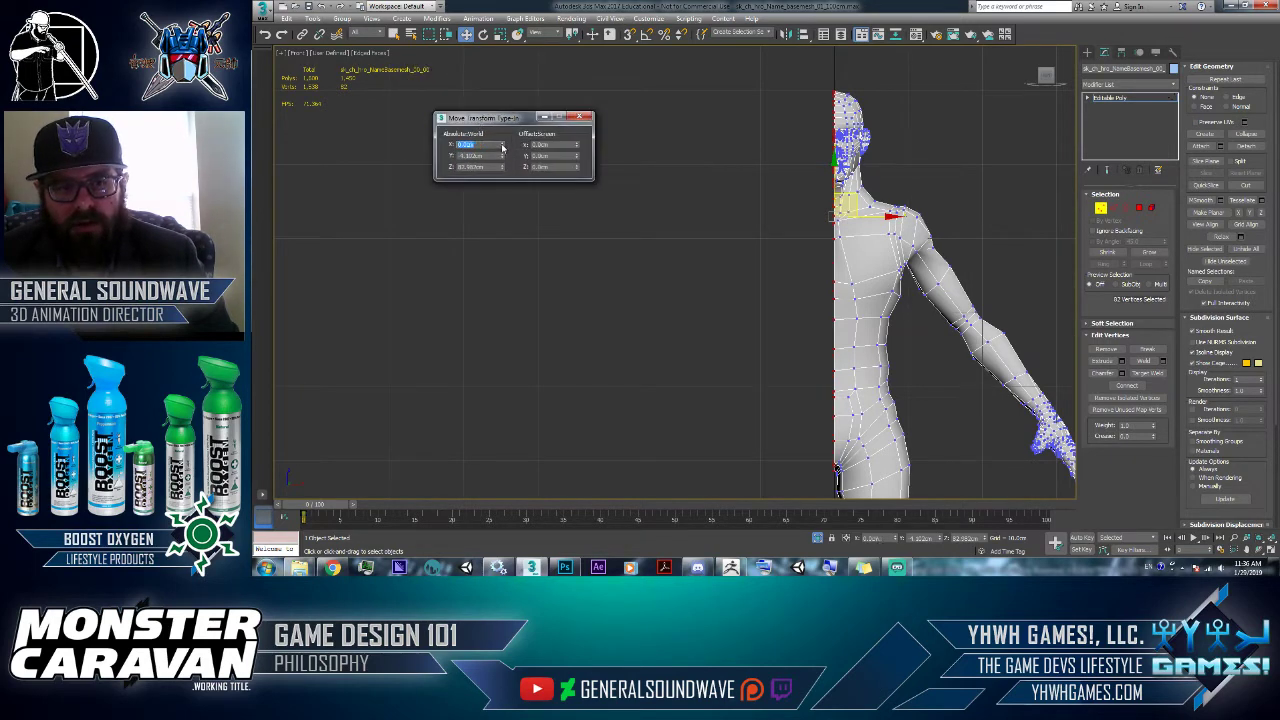
- Inspect the centre-seam vertices from the head down to the crotch and leave vertex editing
scroll(846, 200, "up", 4)
middle_click_drag(807, 142, 801, 294)
scroll(821, 135, "up", 3)
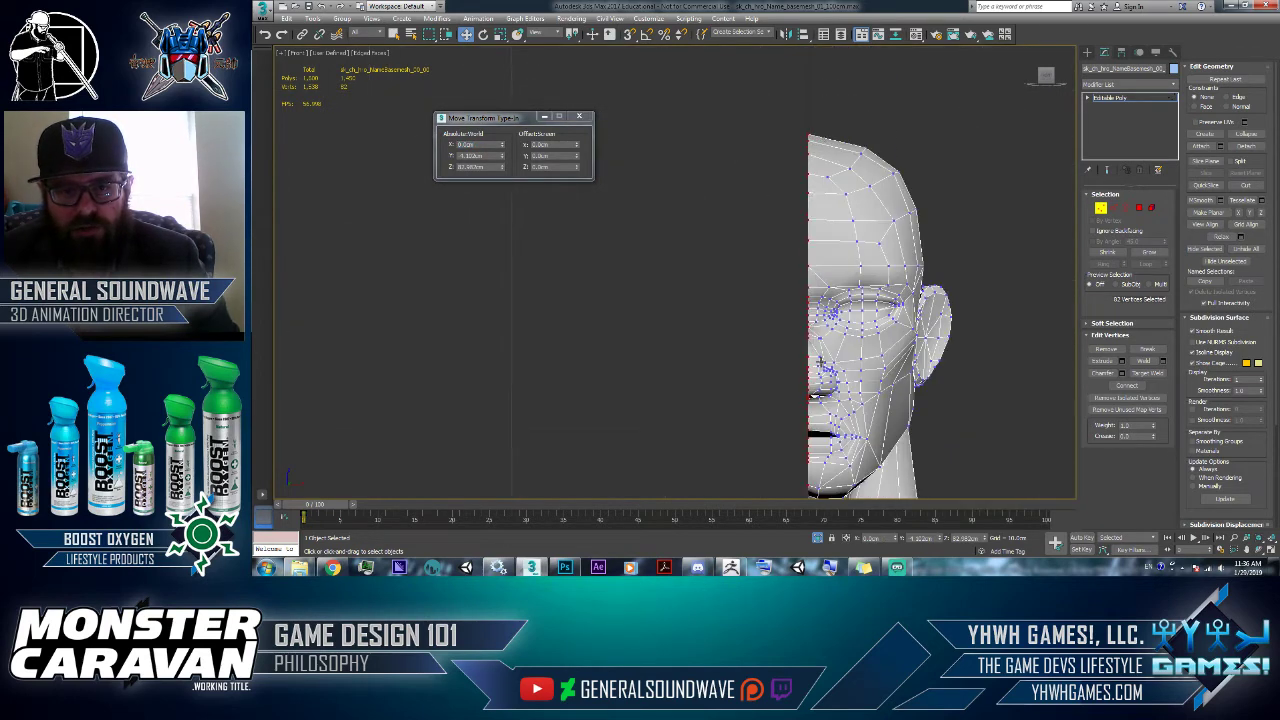
scroll(810, 210, "down", 2)
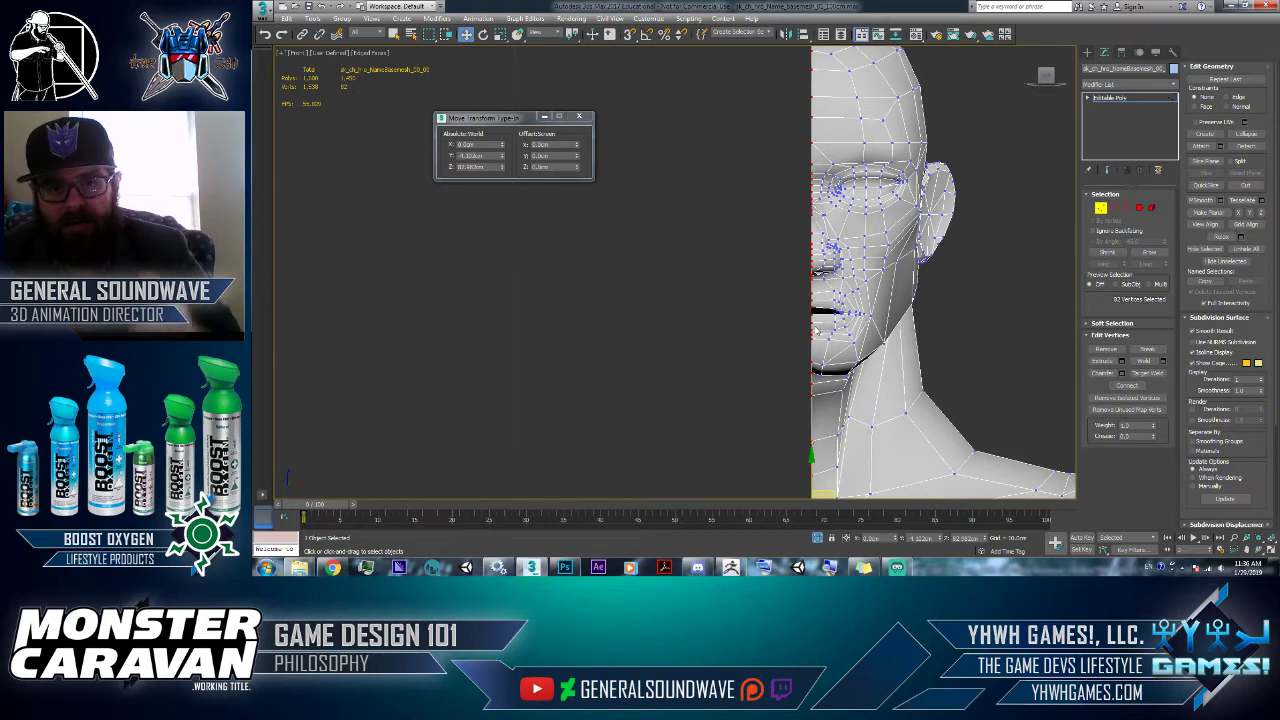
scroll(810, 210, "down", 2)
scroll(822, 331, "down", 4)
scroll(828, 270, "up", 8)
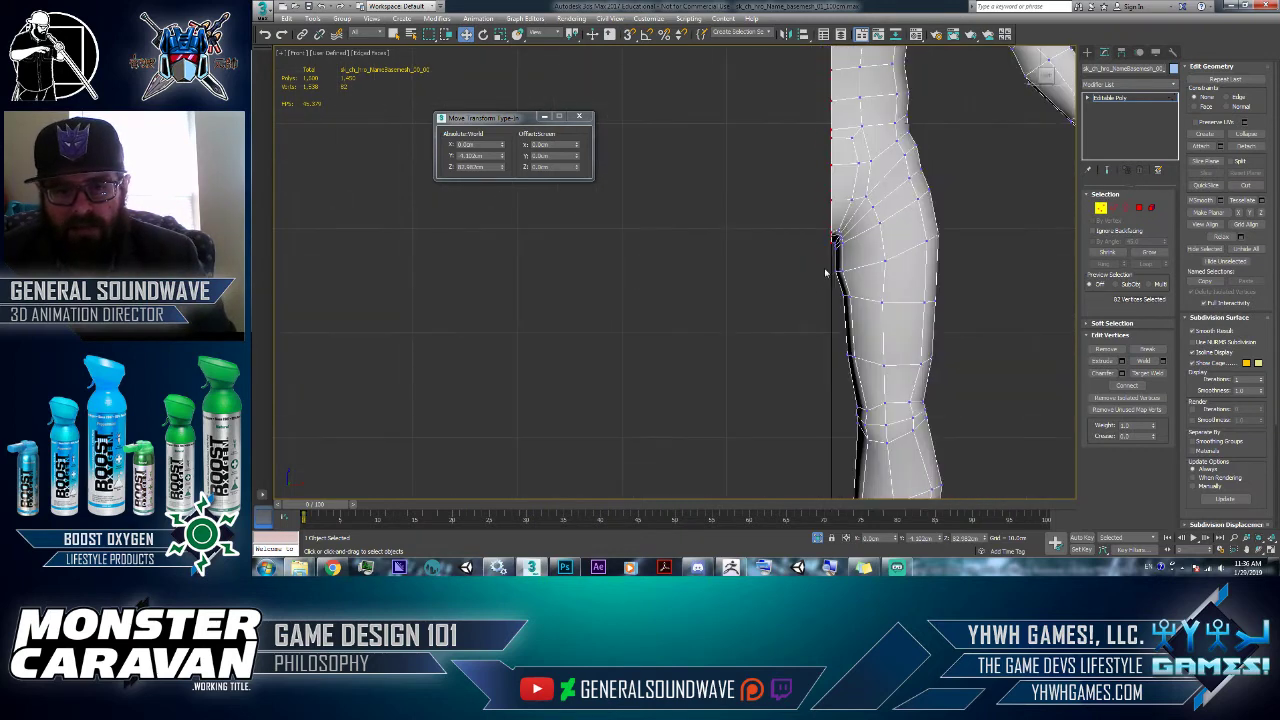
left_click(1100, 207)
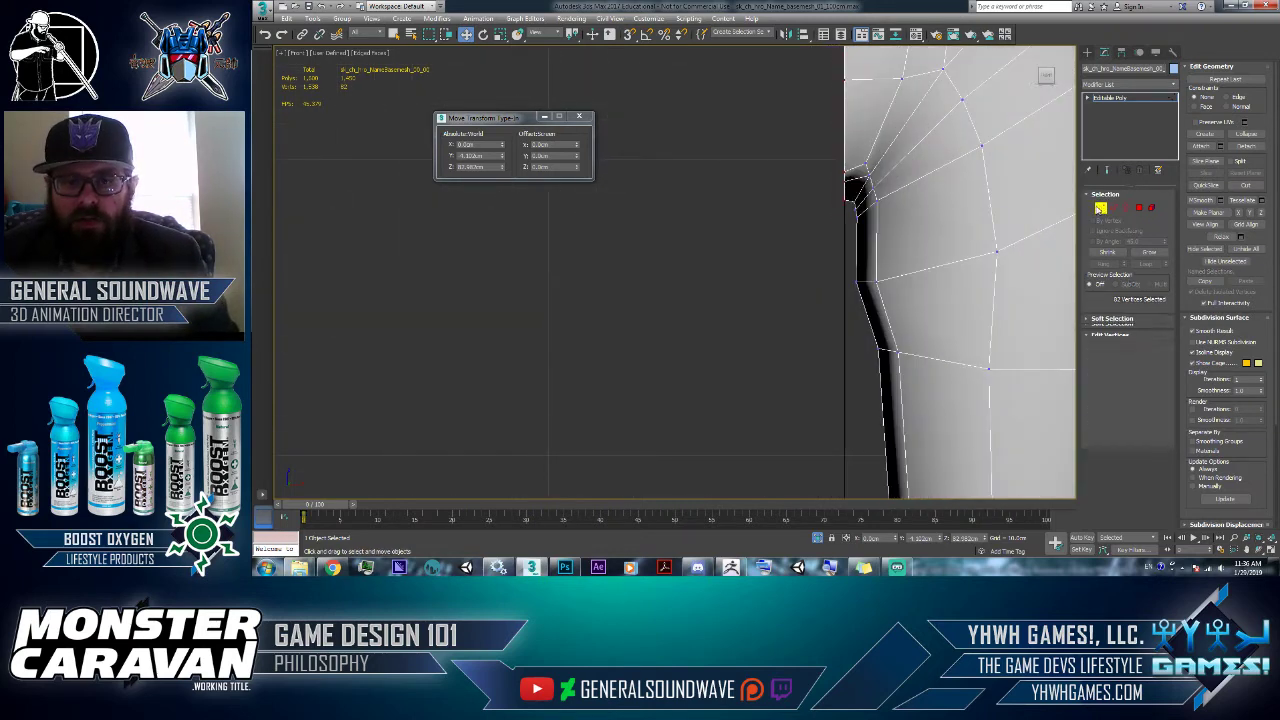
- Close the numeric move entry and bring the entire half-body mesh back into view
left_click(575, 118)
scroll(734, 278, "down", 6)
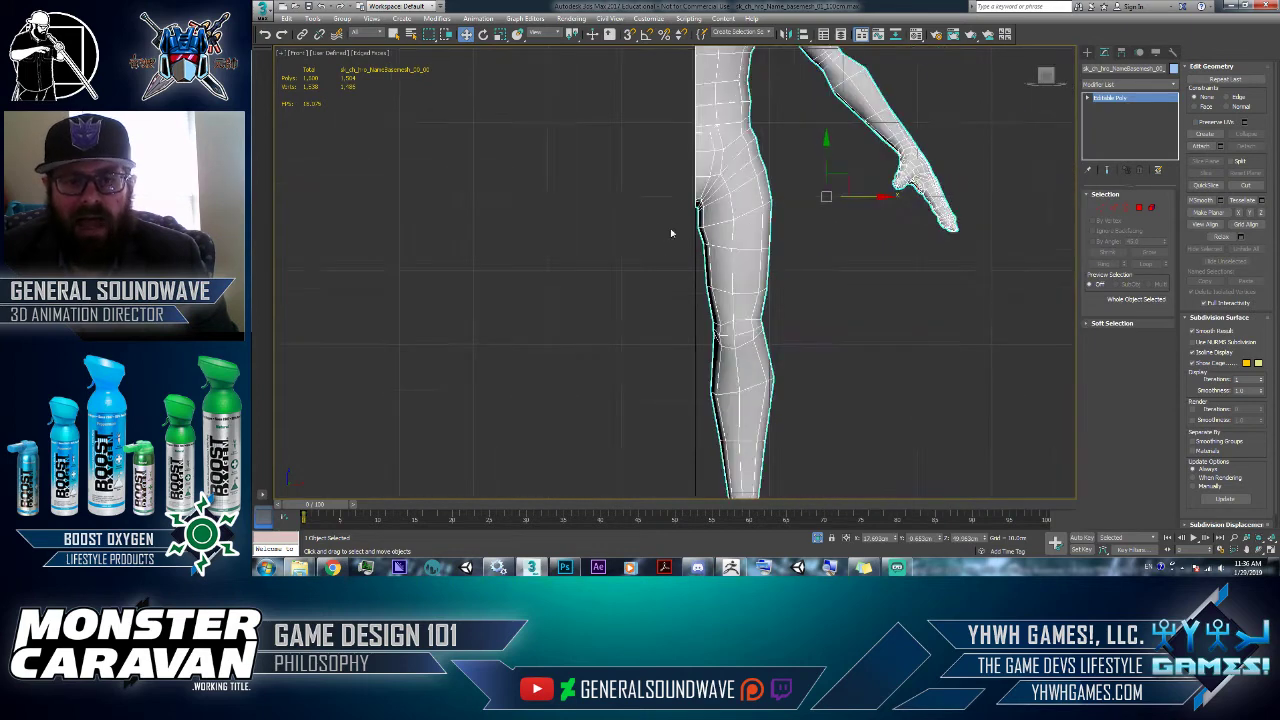
middle_click_drag(757, 228, 803, 325)
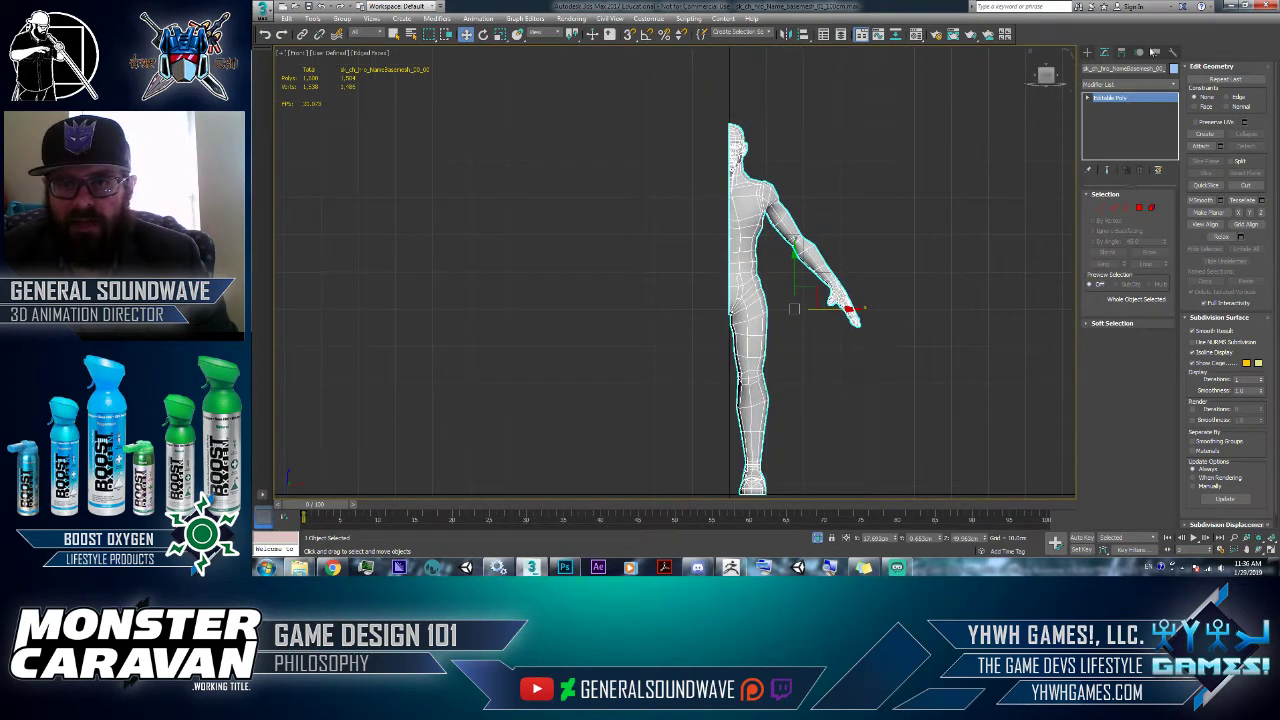
left_click(1122, 53)
left_click(1128, 124)
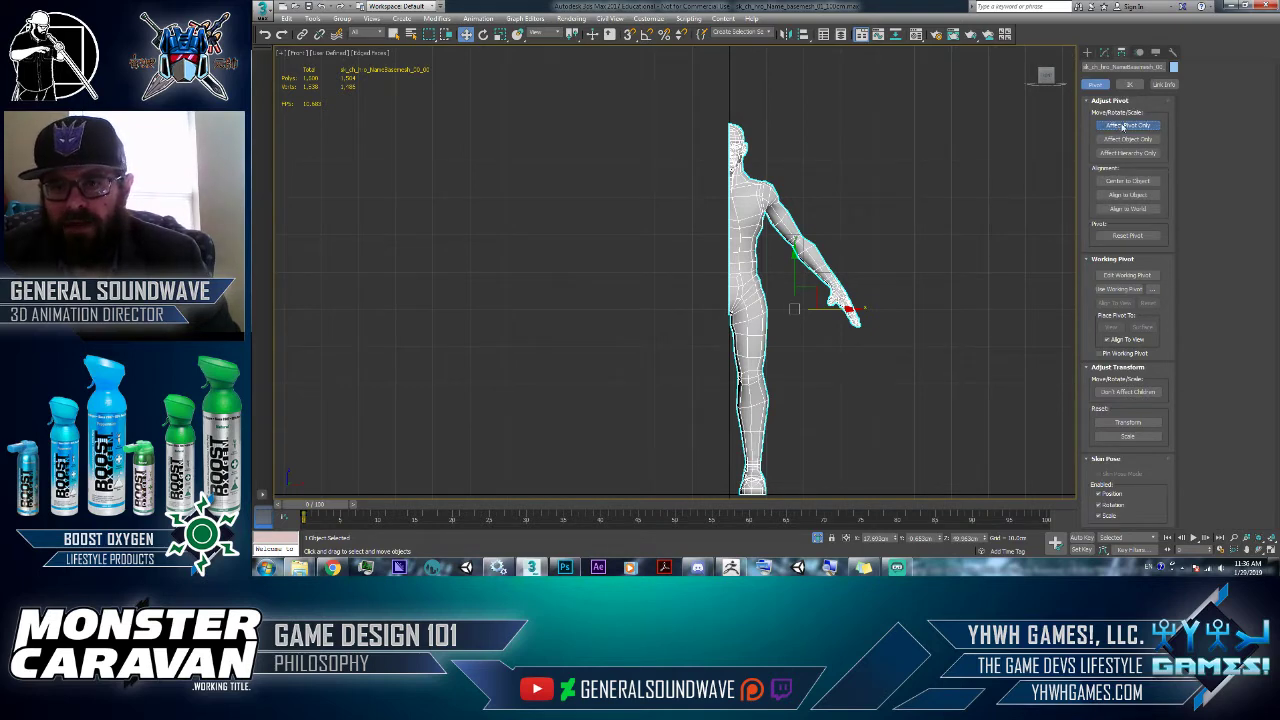
left_click(1089, 55)
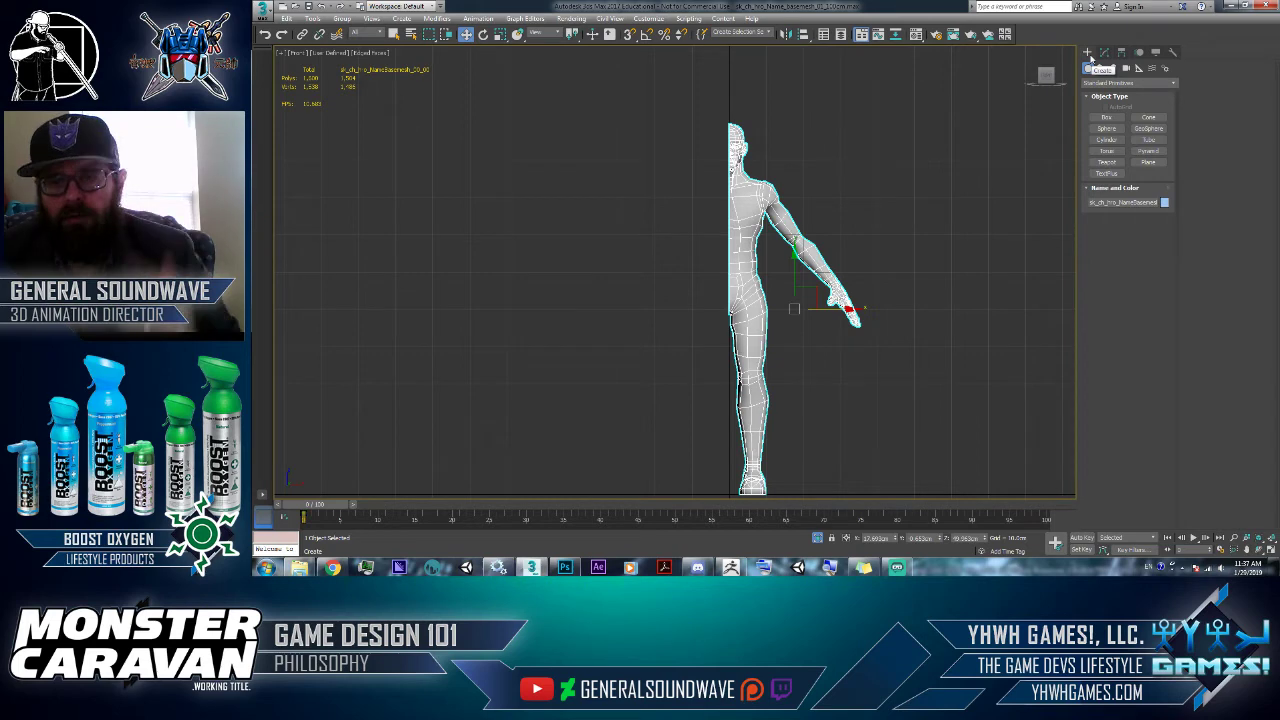
left_click(1103, 52)
left_click(1121, 52)
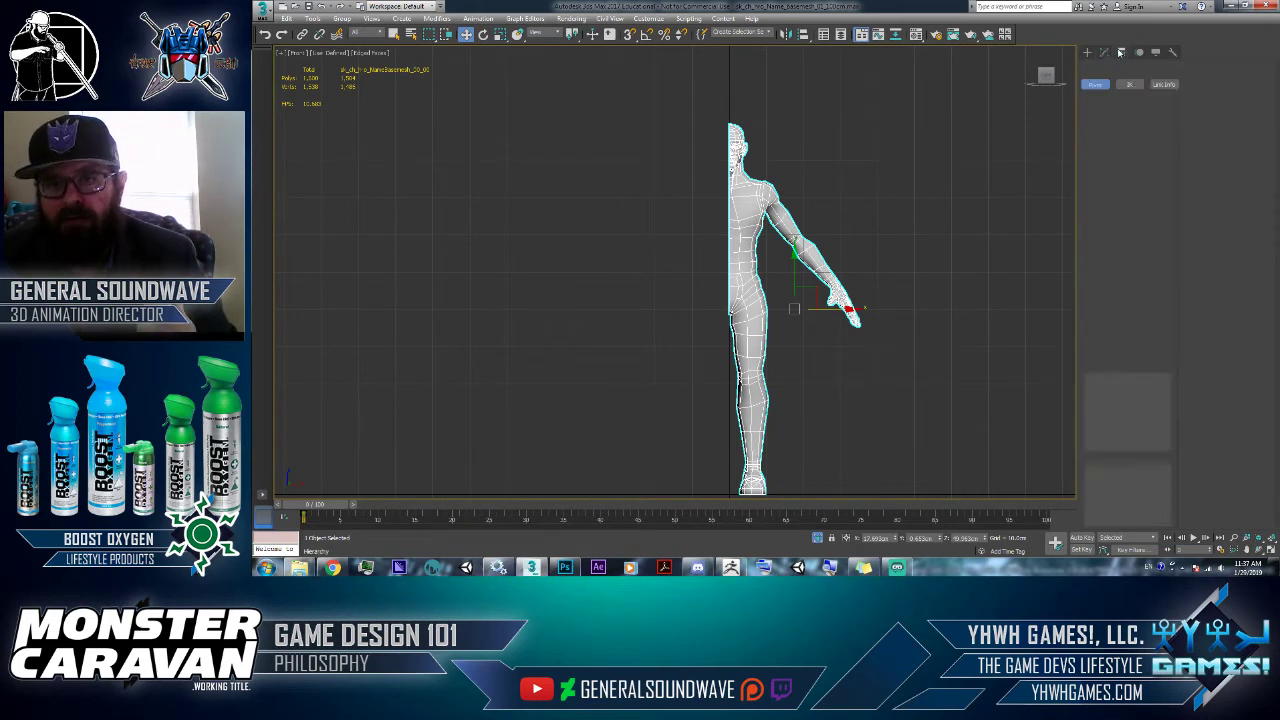
left_click(1089, 53)
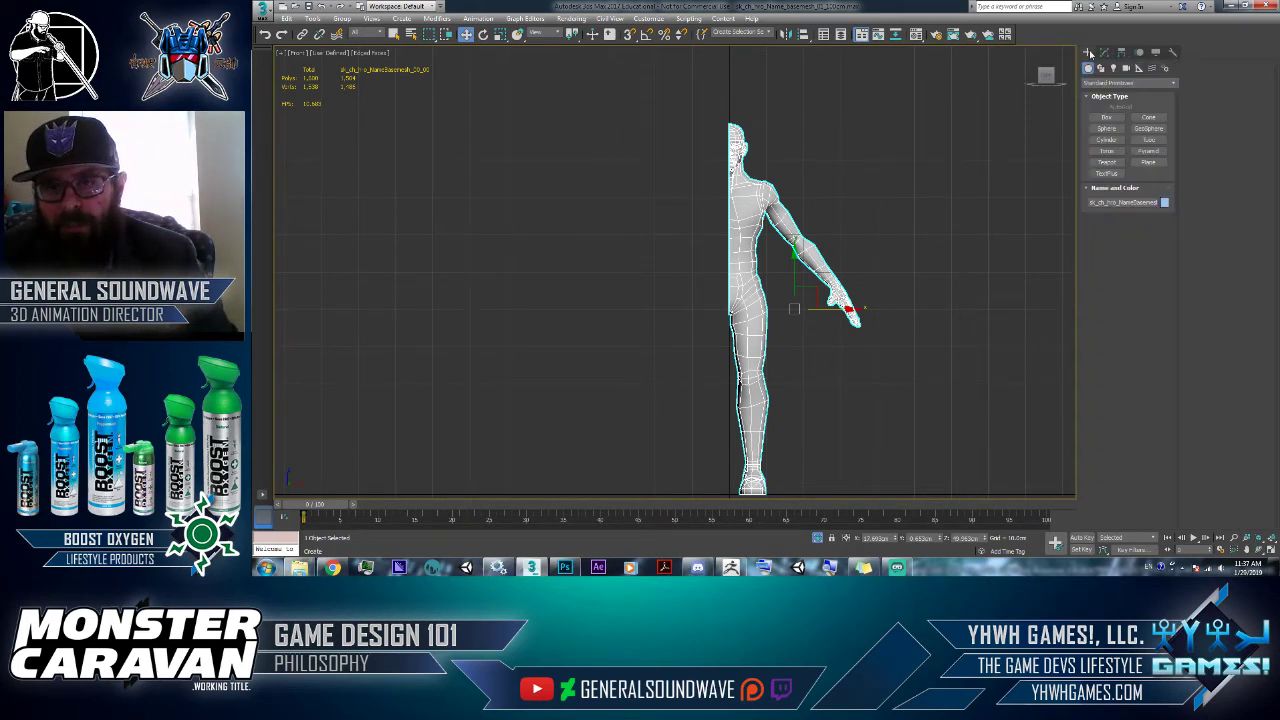
left_click(1103, 52)
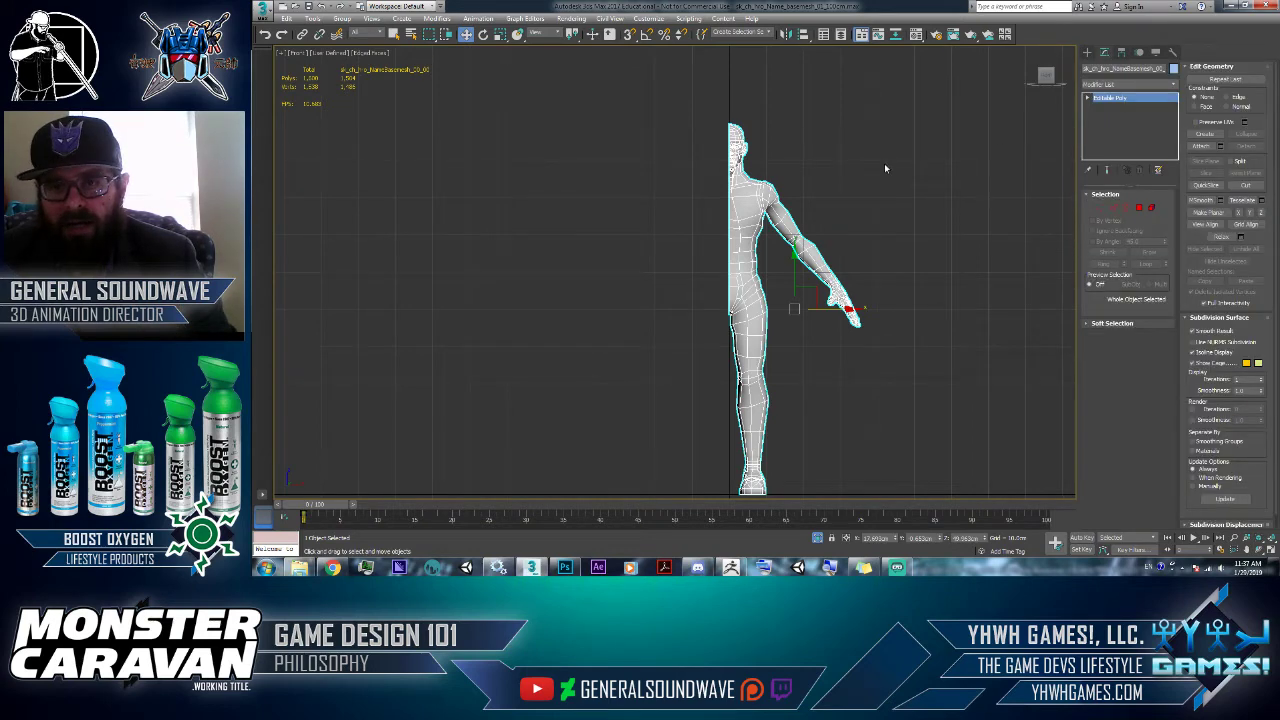
- Move only the half-body mesh's pivot to the world origin, with absolute X, Y and Z at 0 cm
left_click(1121, 53)
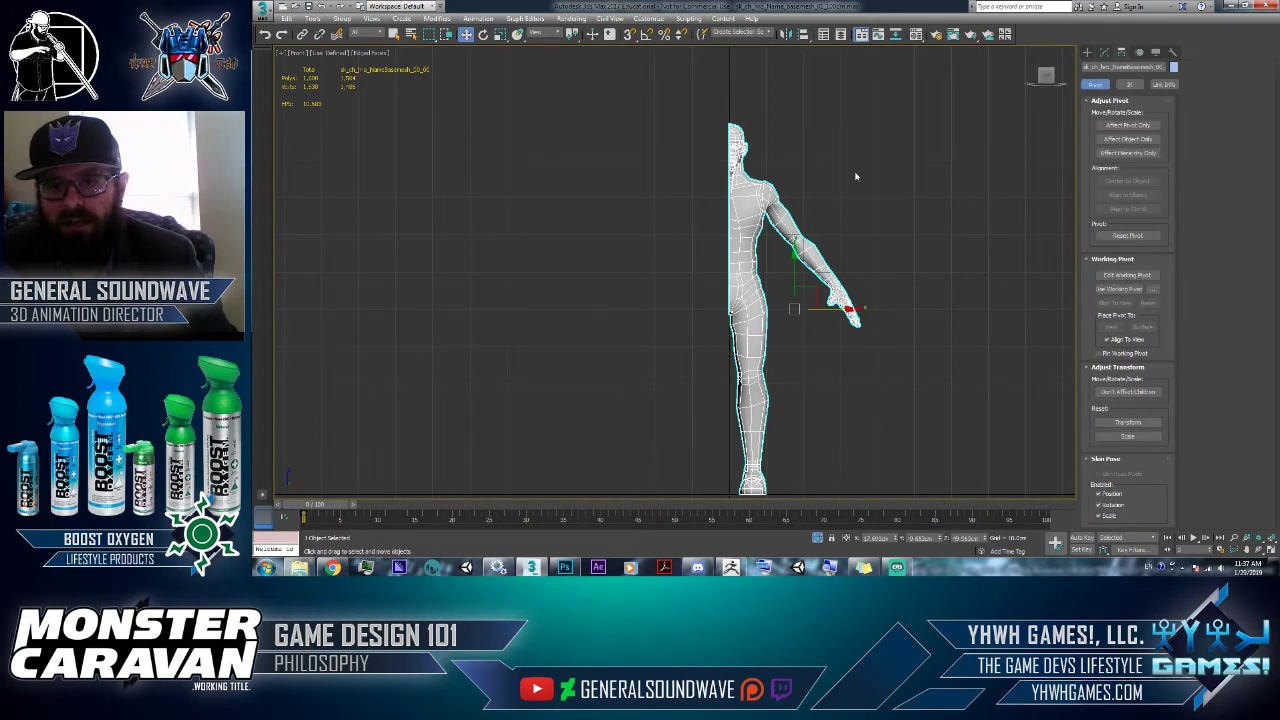
middle_click_drag(716, 356, 731, 288)
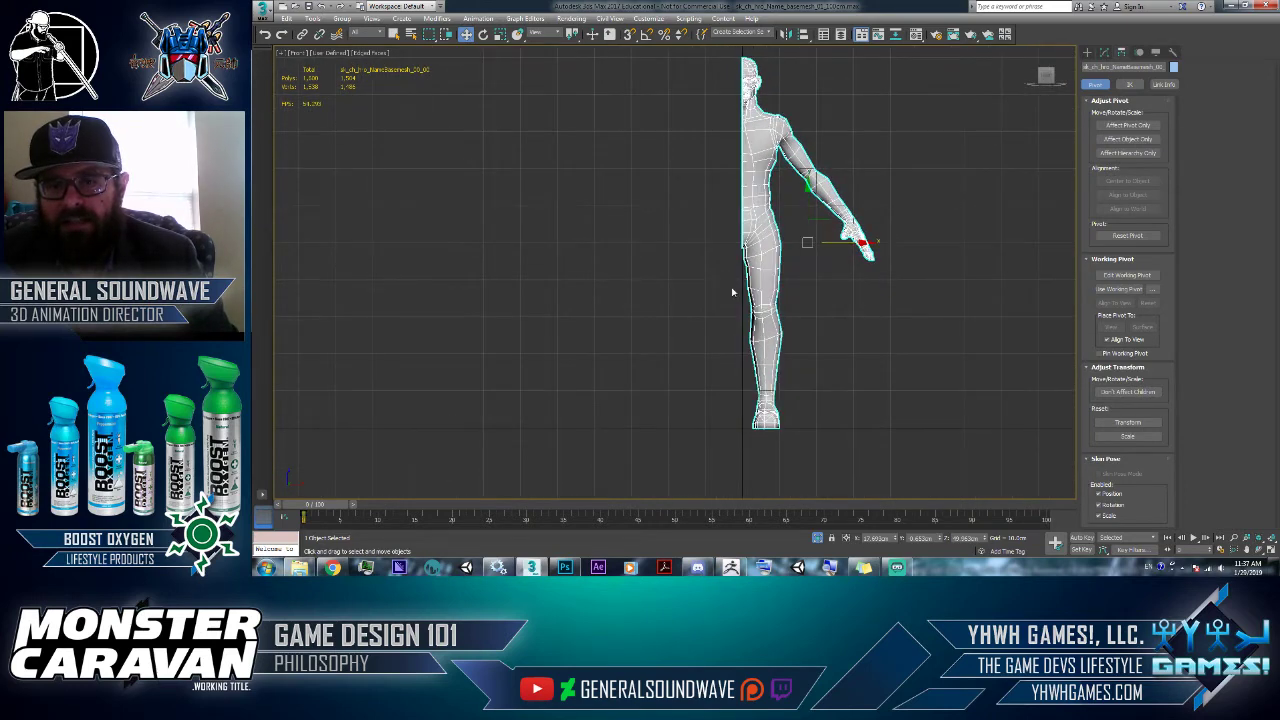
left_click(1118, 126)
right_click(465, 34)
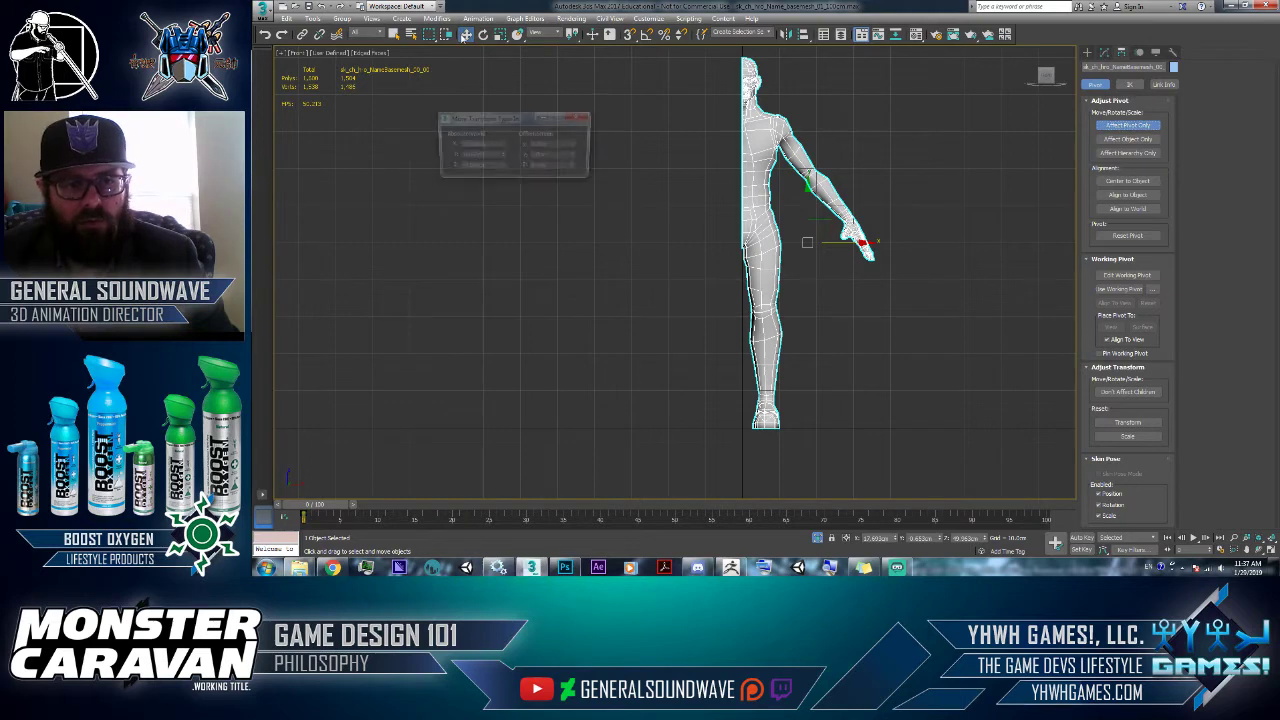
right_click(502, 144)
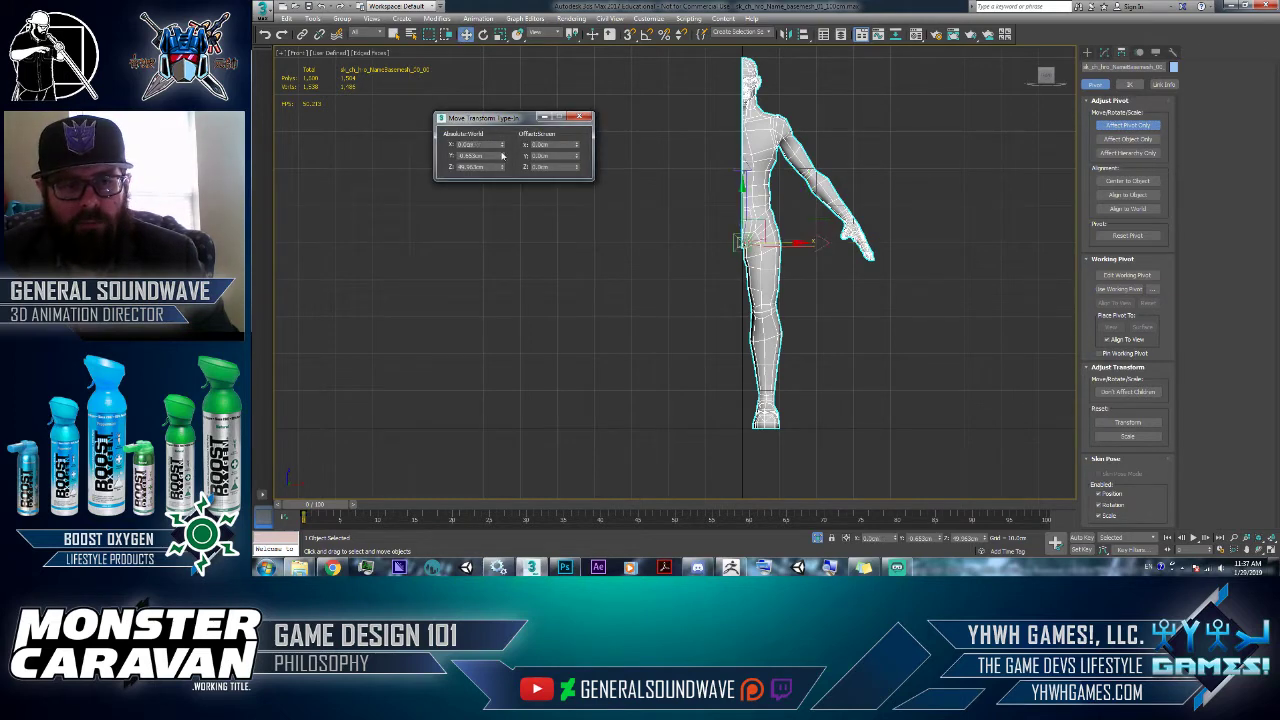
right_click(502, 156)
right_click(502, 167)
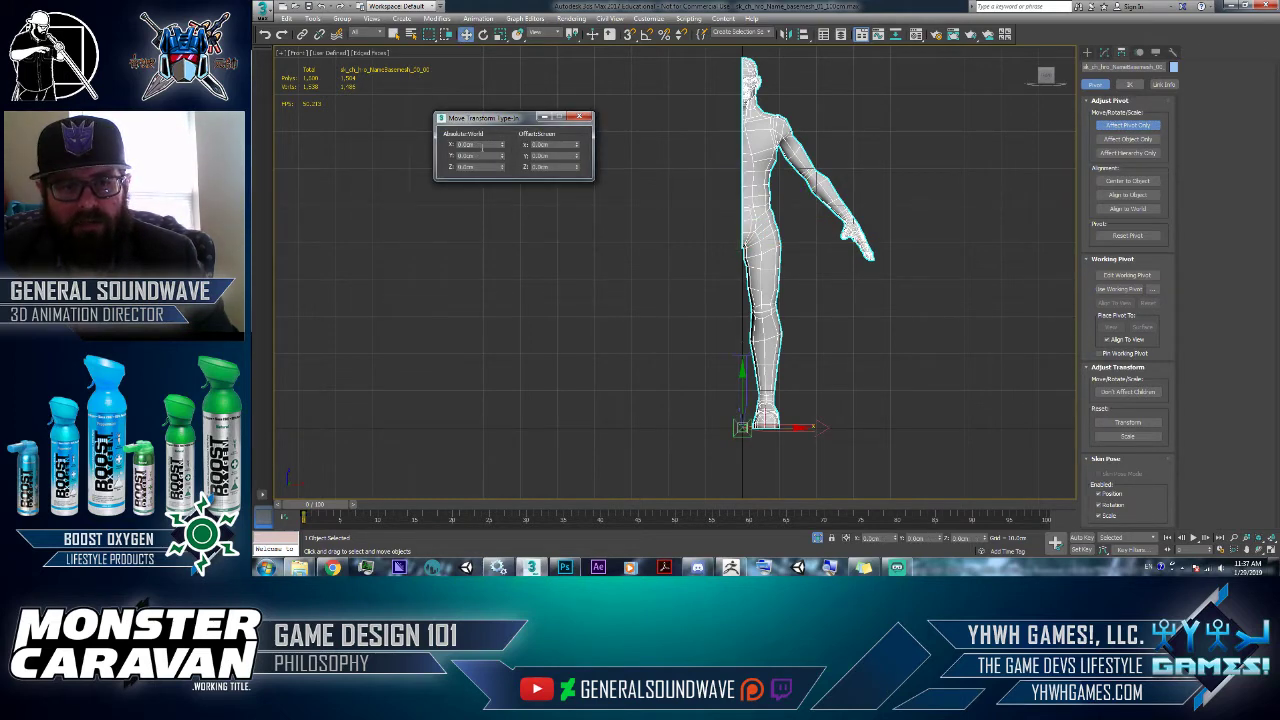
- Undo the pivot's Y and Z moves, reapply both at absolute world 0 cm, and leave pivot-only adjustment
key("ctrl+z")
key("ctrl+z")
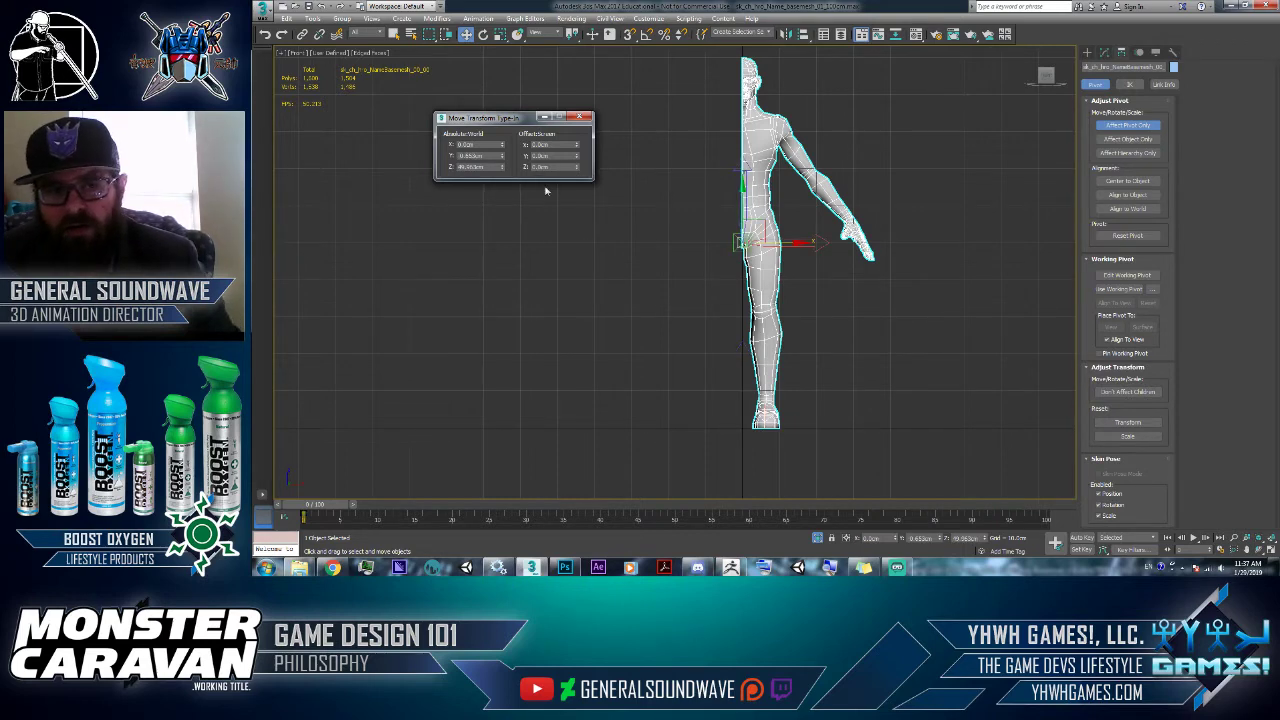
right_click(503, 156)
right_click(502, 167)
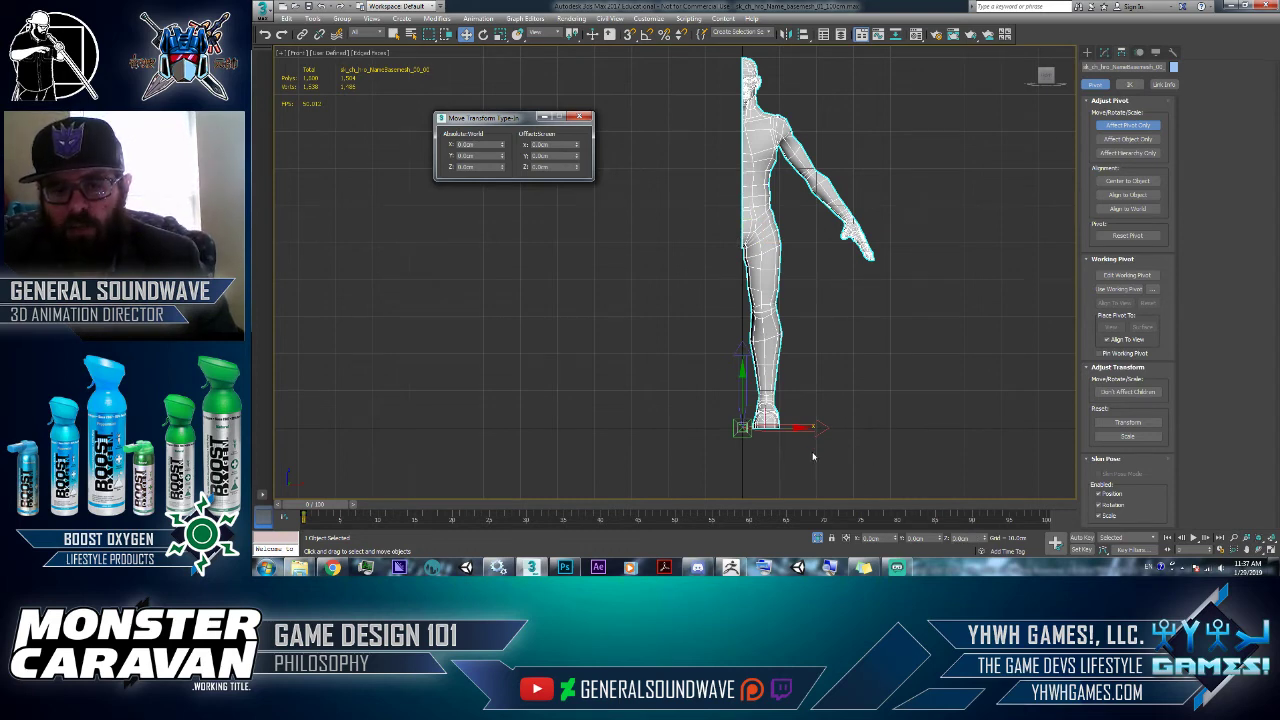
left_click(1088, 51)
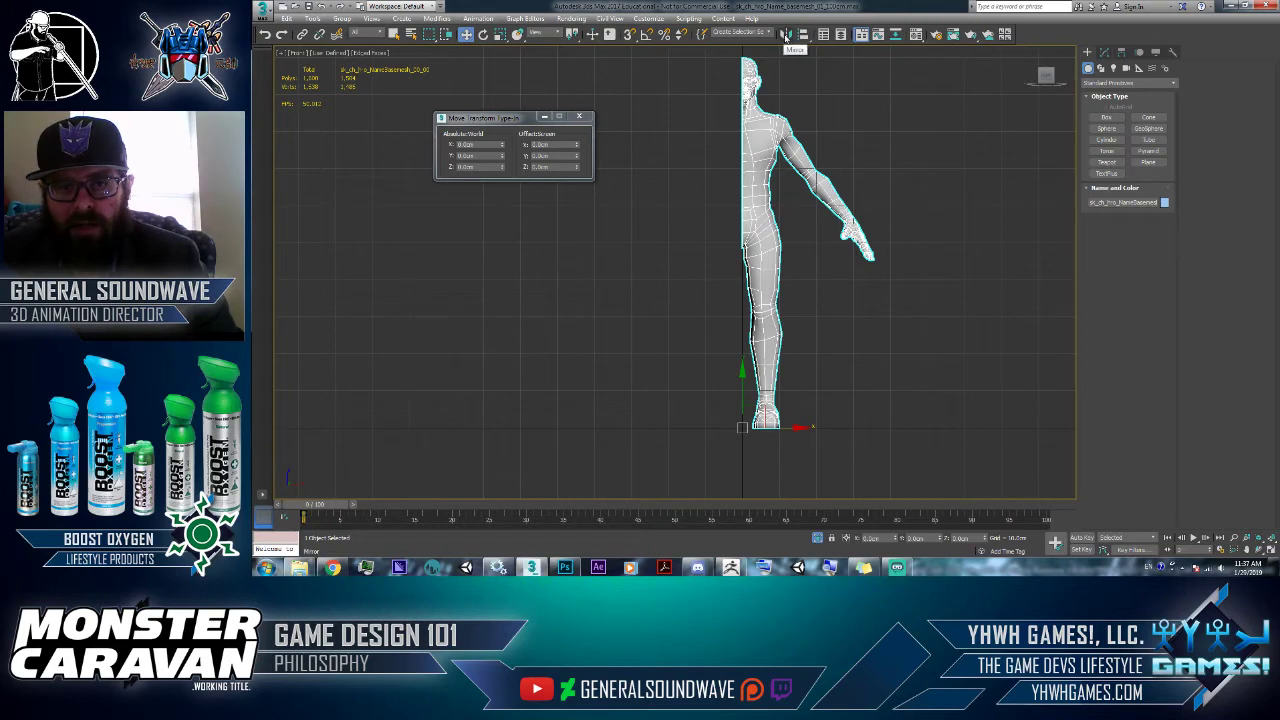
- Start a Mirror of the half-body mesh, preview the Y and Z axes, and choose X as the mirror axis
left_click(786, 35)
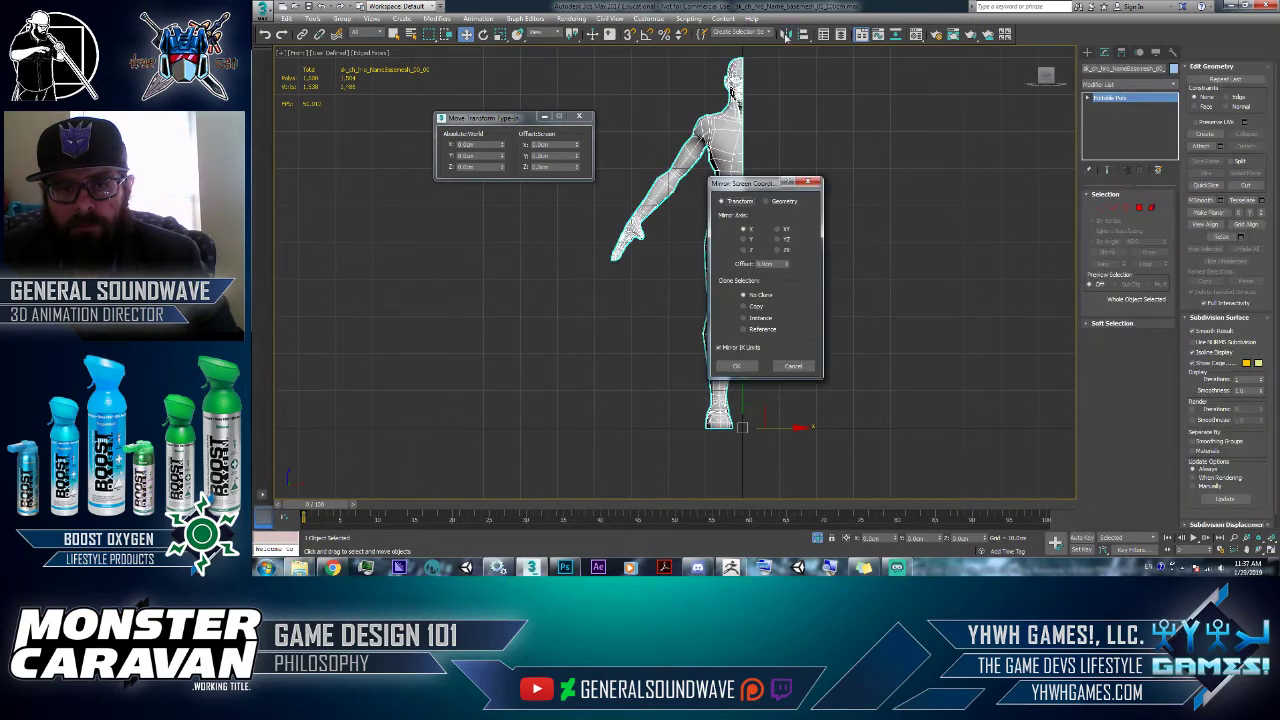
left_click_drag(740, 183, 956, 146)
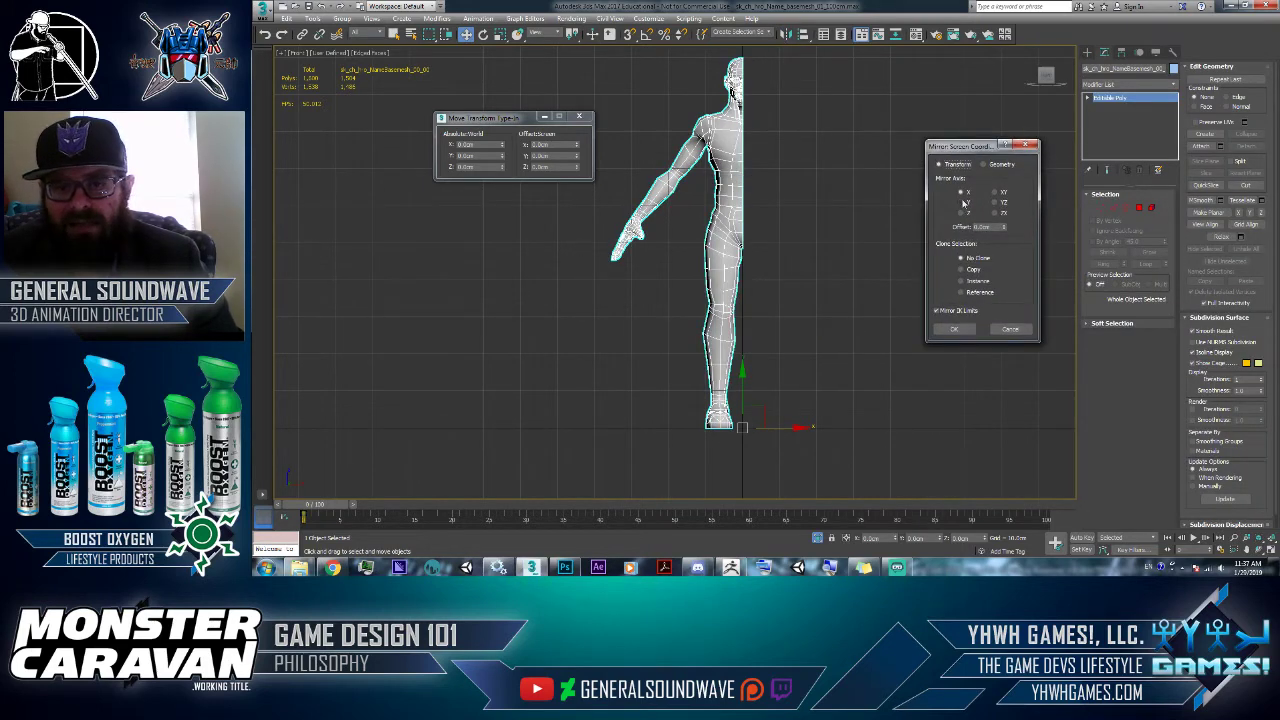
left_click(962, 202)
left_click(962, 213)
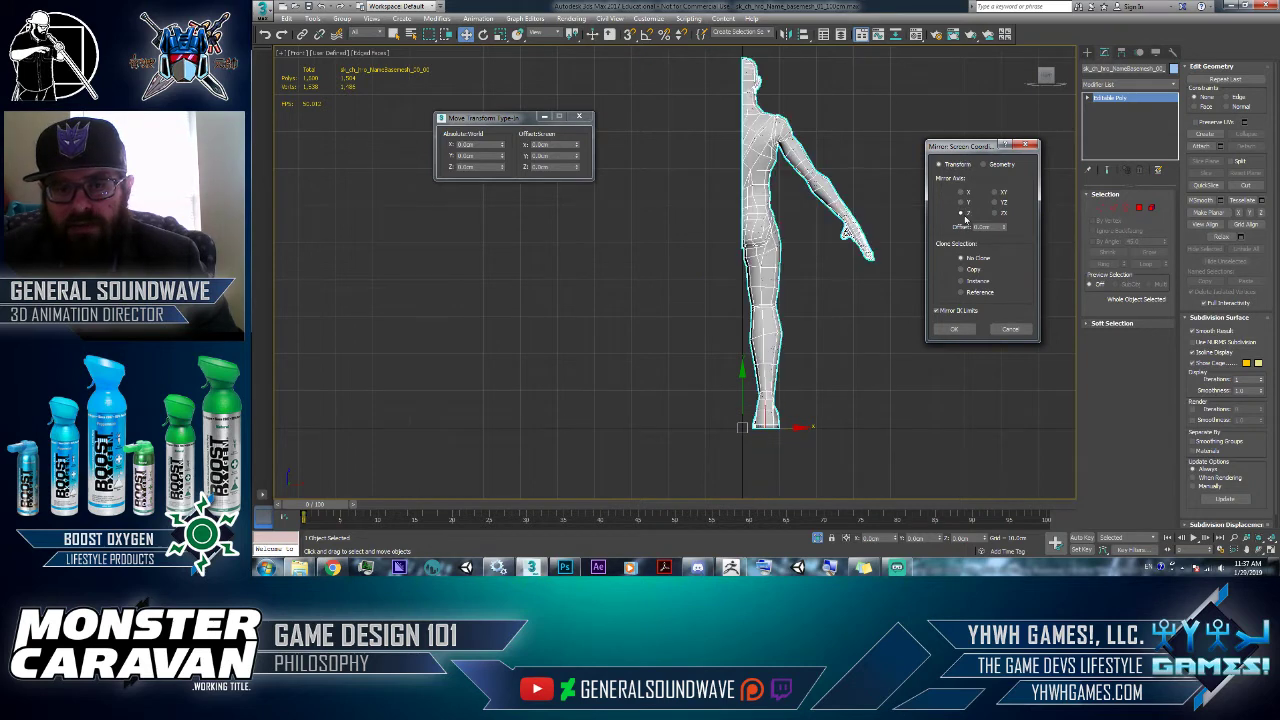
left_click(962, 202)
left_click(962, 193)
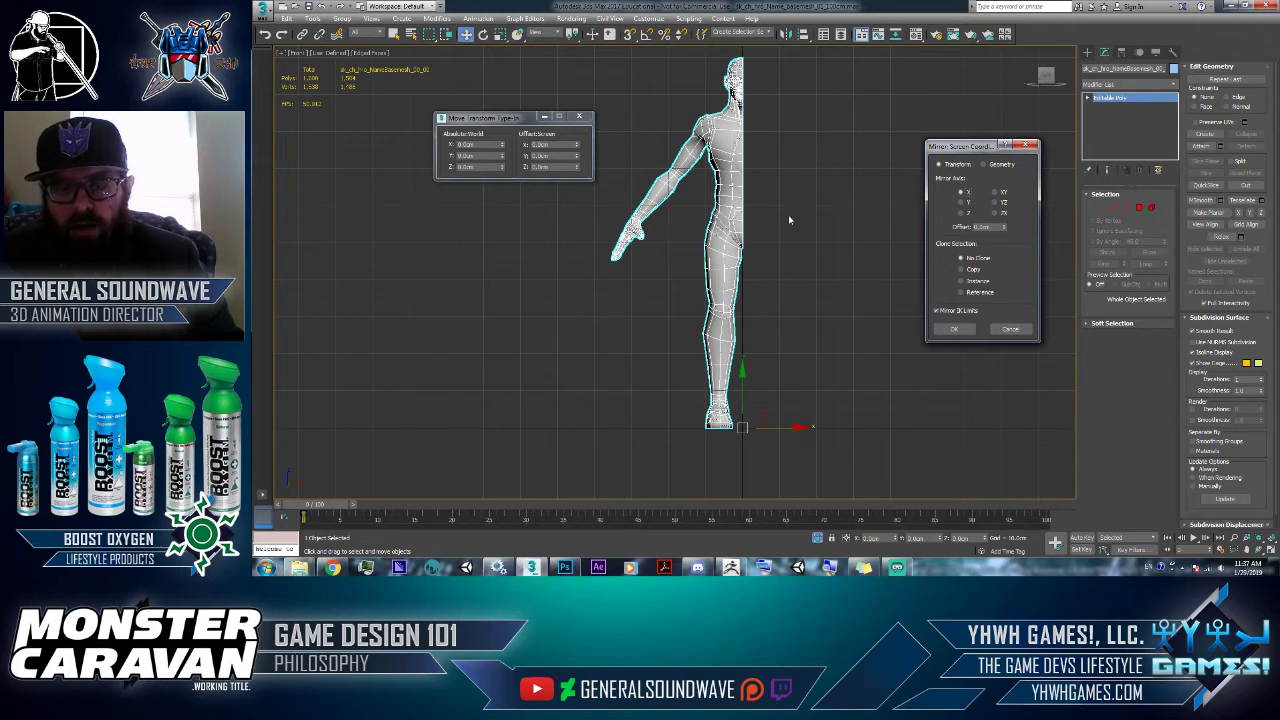
- Try the Copy and Instance clone types for the mirrored half and settle on Copy
left_click(974, 270)
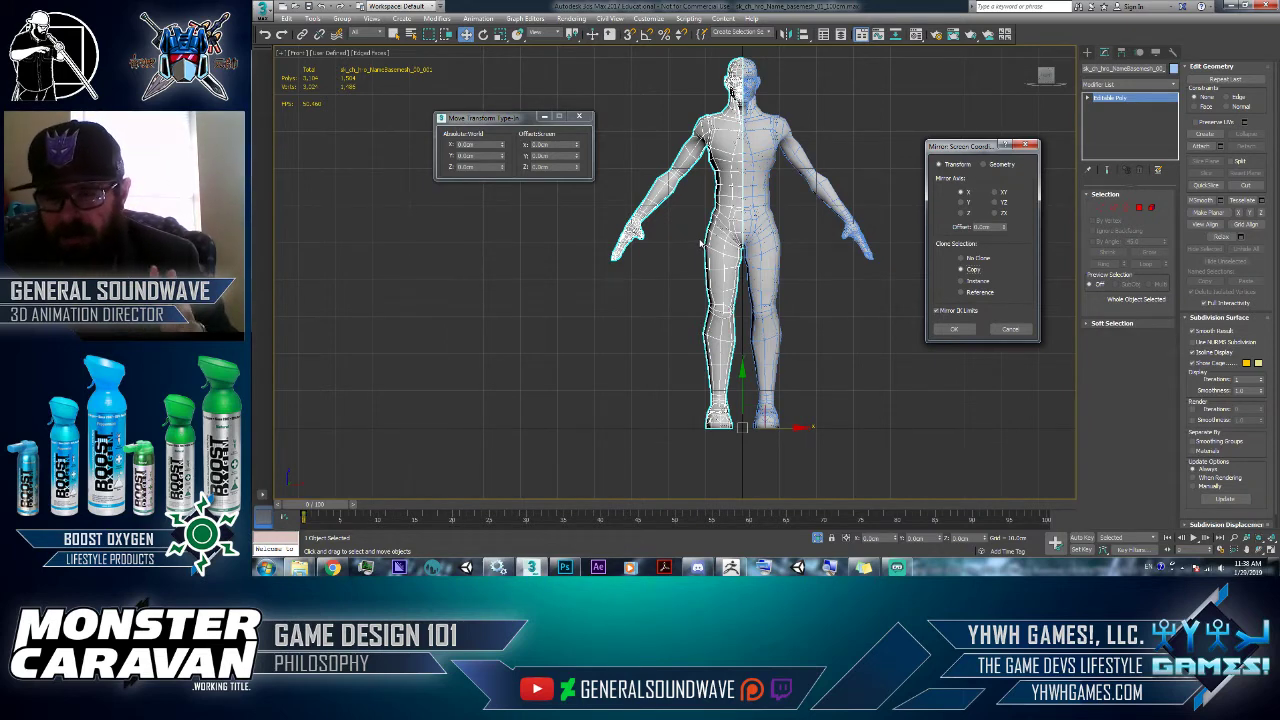
left_click(962, 281)
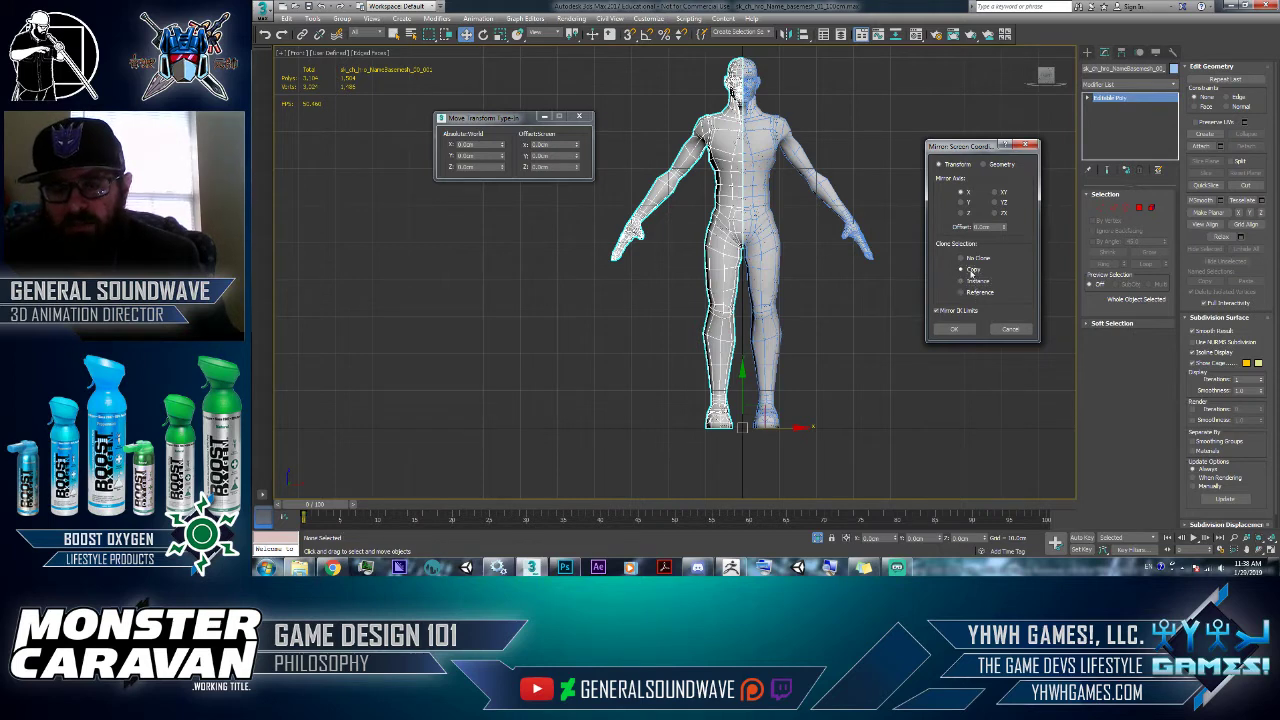
left_click(970, 270)
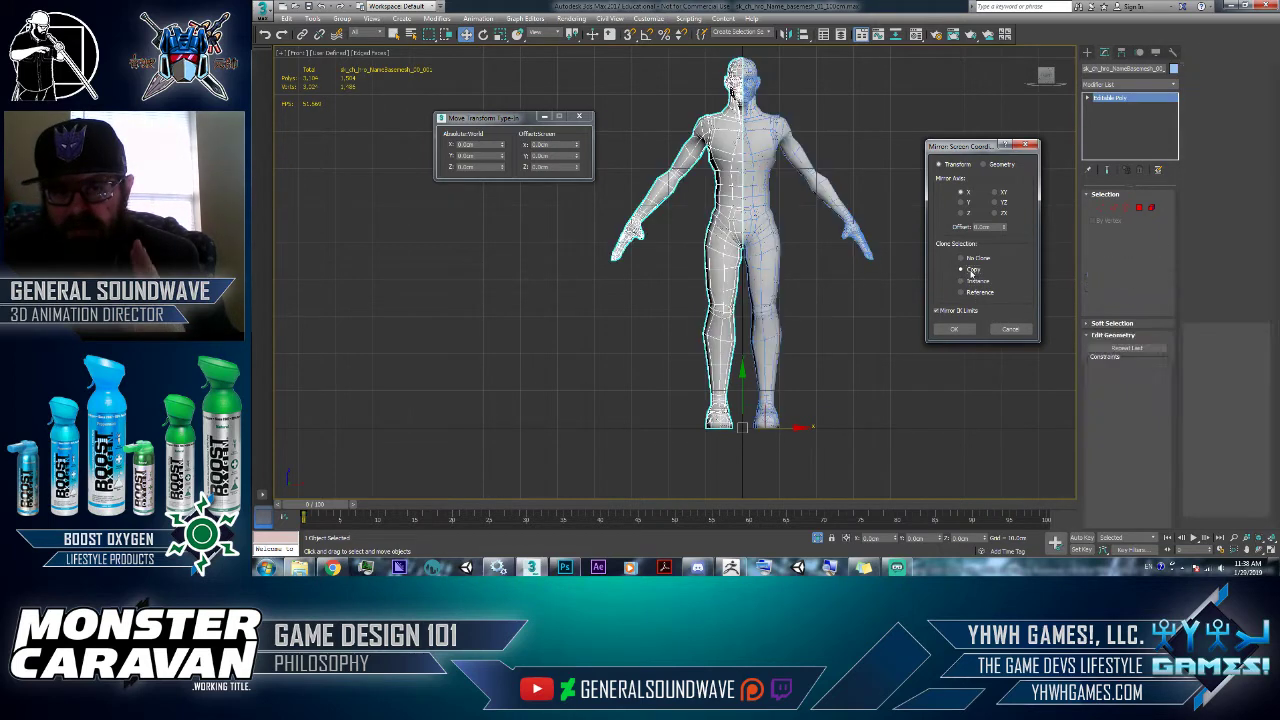